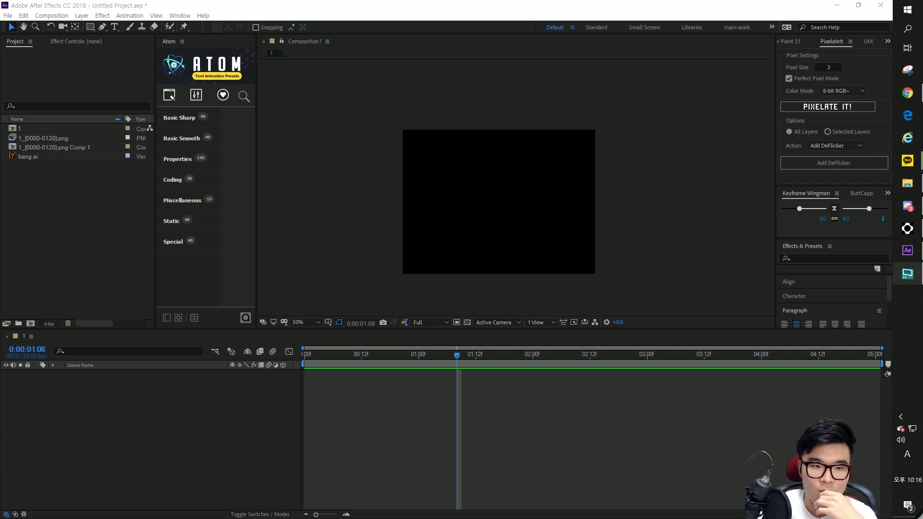
Step: Add the 1_[0000-0120].png mushroom sequence to Composition 1 and switch to the pixel-art tutorial
{"action": "left_click", "coordinate": [34, 138]}
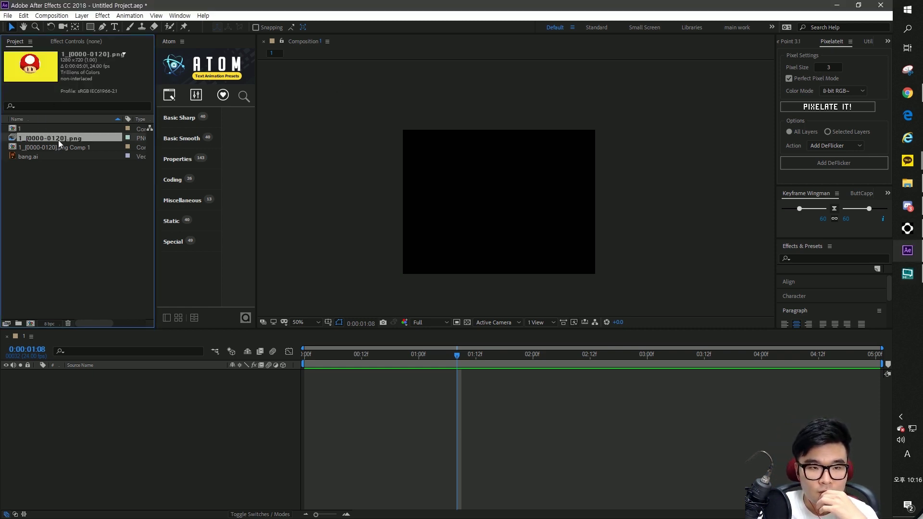
{"action": "left_click_drag", "start_coordinate": [43, 137], "coordinate": [182, 410]}
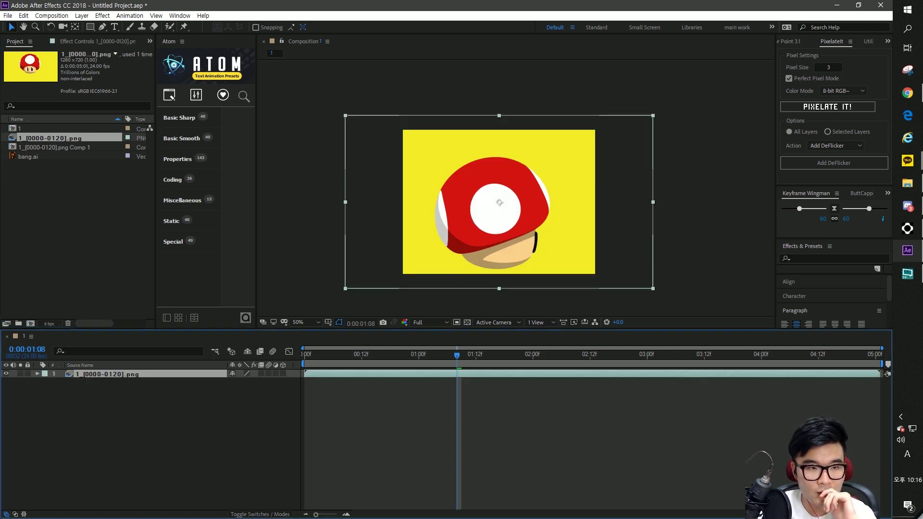
{"action": "key", "text": "alt+Tab"}
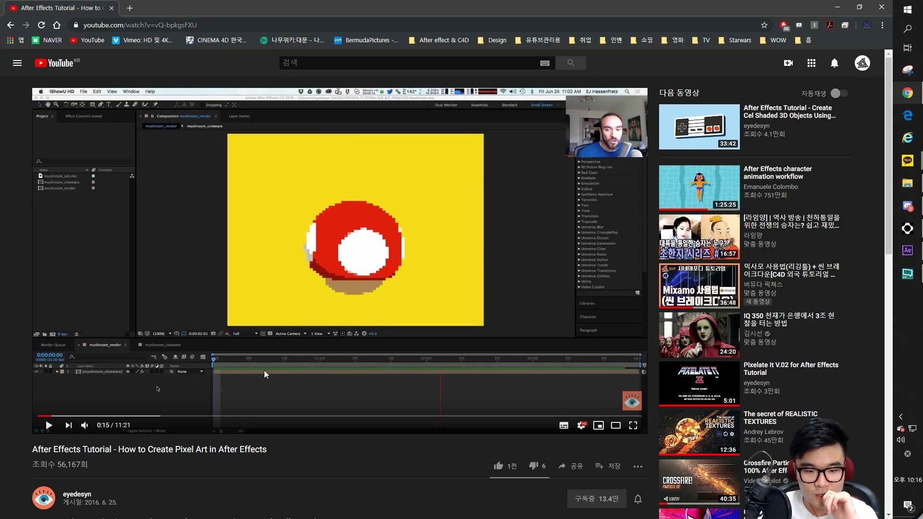
{"action": "scroll", "coordinate": [264, 371], "scroll_direction": "down", "scroll_amount": 2}
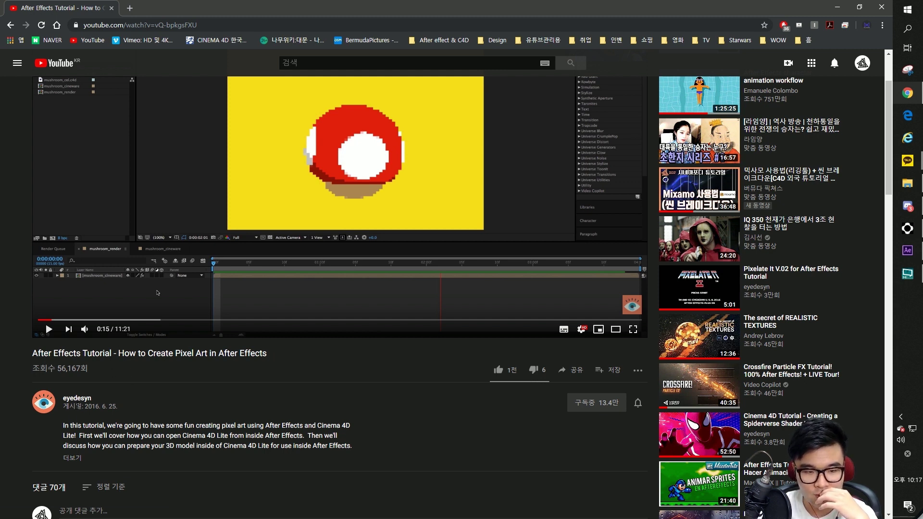
{"action": "mouse_move", "coordinate": [83, 407]}
{"action": "left_mouse_down"}
{"action": "mouse_move", "coordinate": [124, 409]}
{"action": "mouse_move", "coordinate": [63, 407]}
{"action": "left_mouse_up"}
{"action": "double_click", "coordinate": [112, 407]}
{"action": "left_click", "coordinate": [133, 397]}
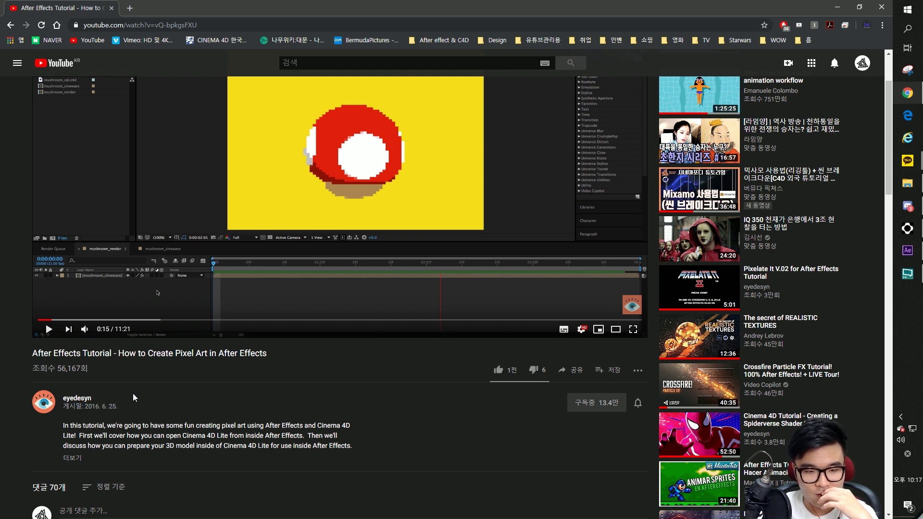
{"action": "scroll", "coordinate": [185, 362], "scroll_direction": "up", "scroll_amount": 2}
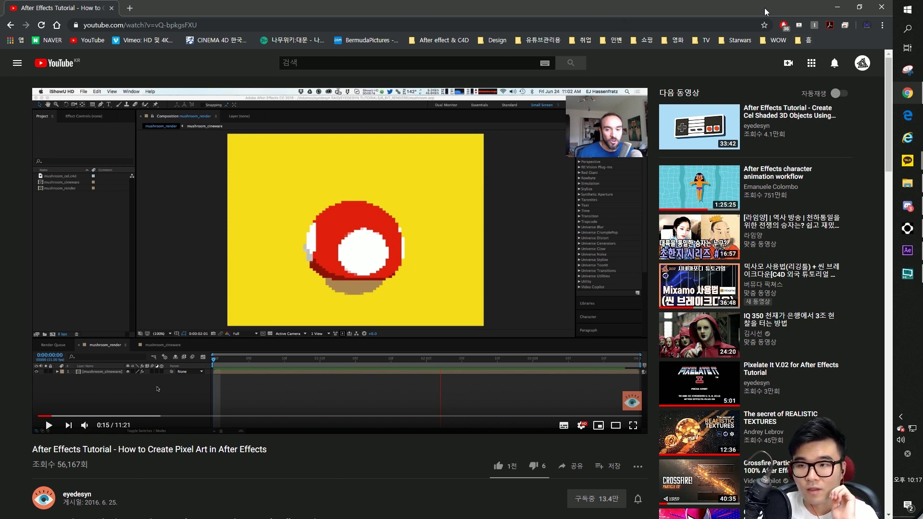
Step: Back in After Effects, pre-compose the mushroom layer from the first frame, moving all attributes
{"action": "left_click", "coordinate": [839, 6]}
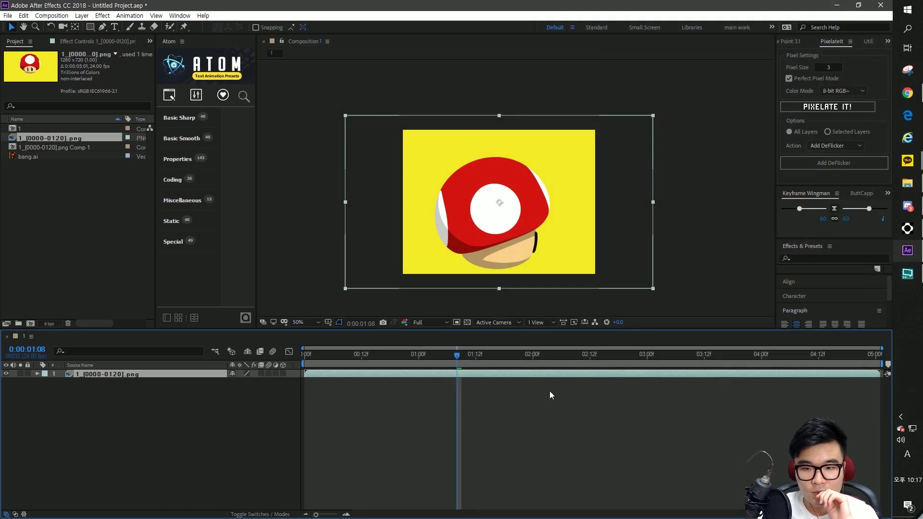
{"action": "left_click", "coordinate": [582, 433]}
{"action": "left_click_drag", "start_coordinate": [455, 362], "coordinate": [306, 366]}
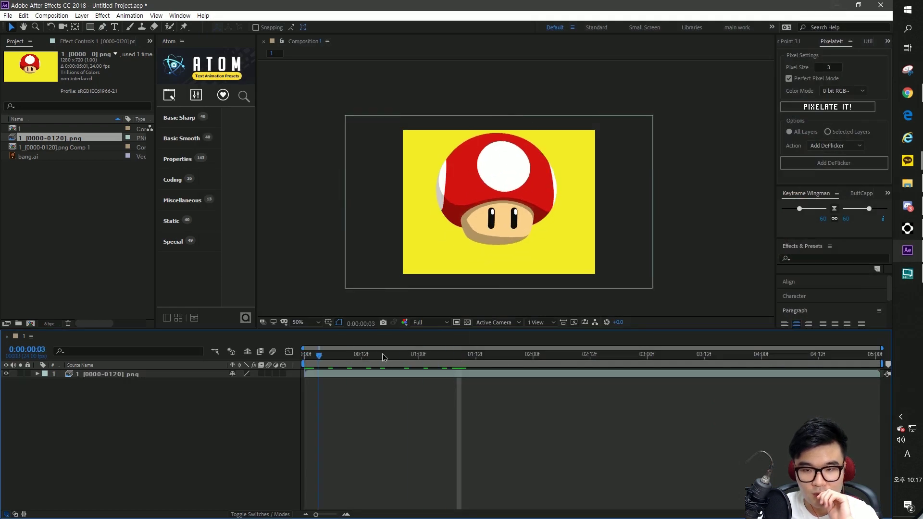
{"action": "left_click", "coordinate": [182, 376]}
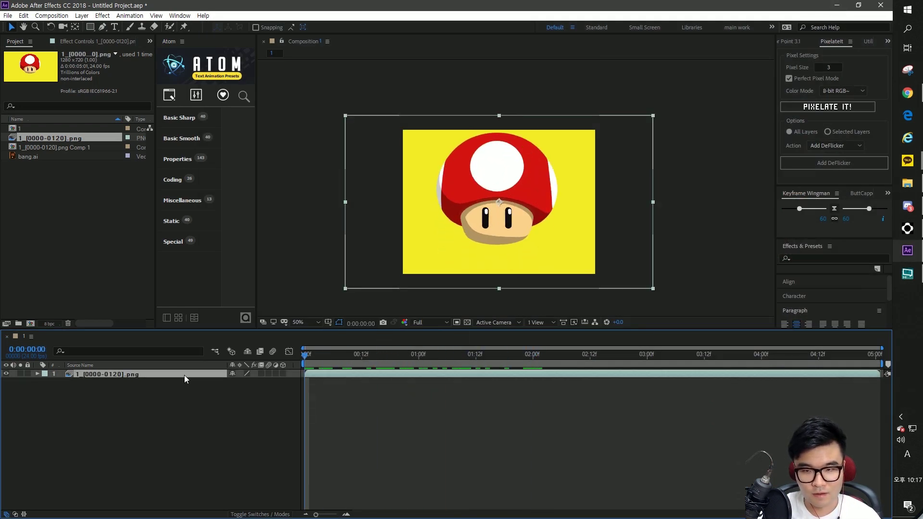
{"action": "key", "text": "ctrl+shift+c"}
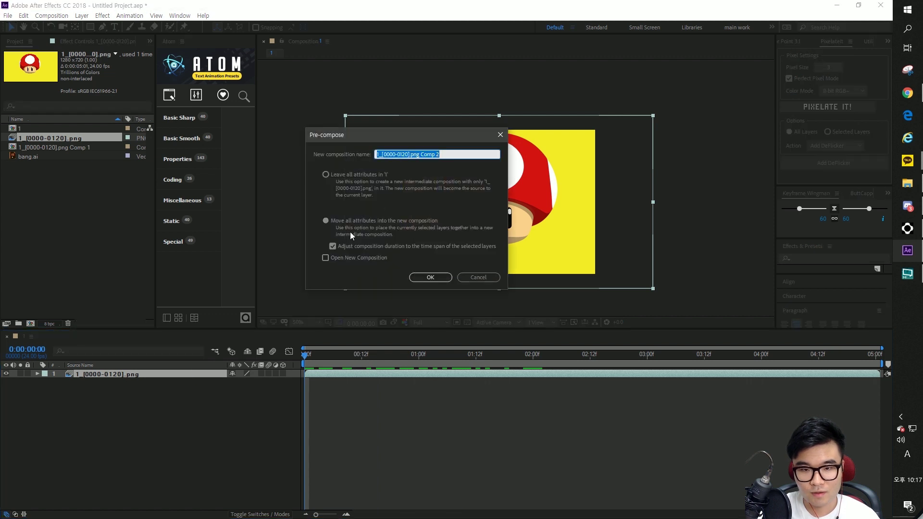
{"action": "left_click", "coordinate": [423, 278]}
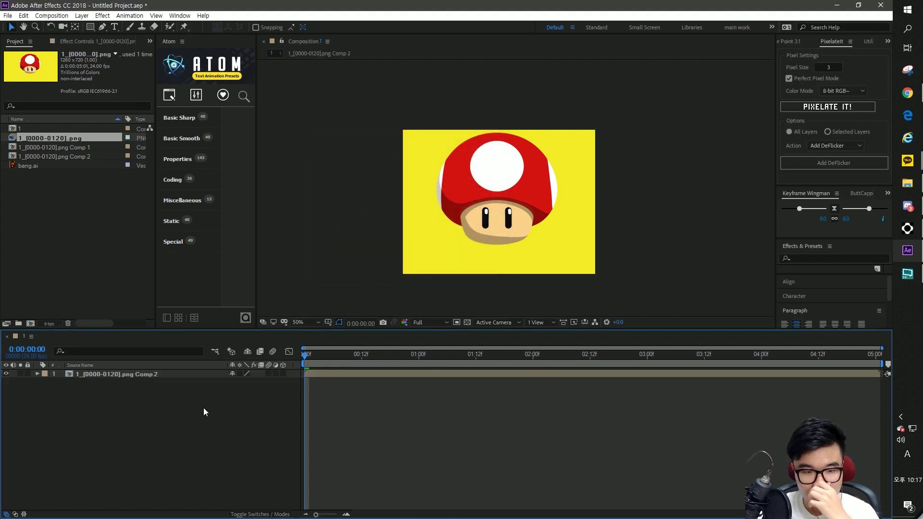
Step: Preview the mushroom animation and select the 1_[0000-0120].png Comp 2 layer's effect settings
{"action": "left_click", "coordinate": [157, 374]}
{"action": "key", "text": "space"}
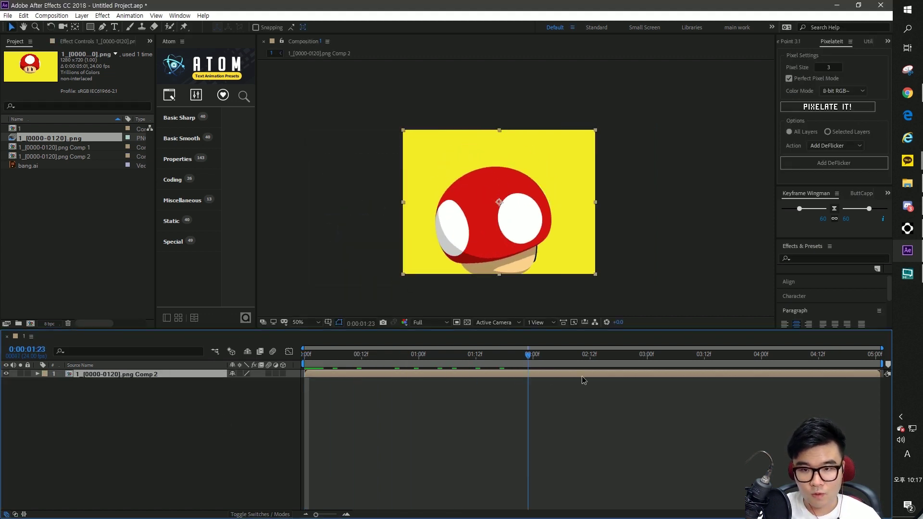
{"action": "left_click", "coordinate": [213, 442]}
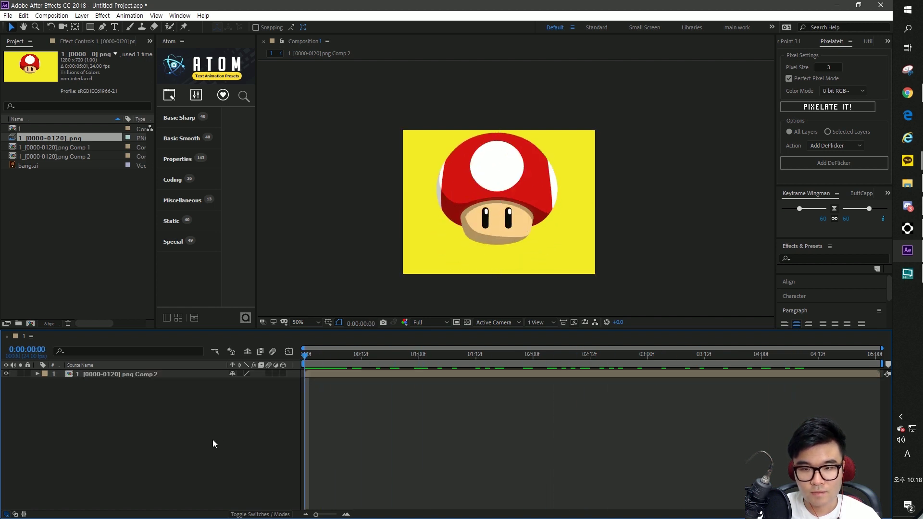
{"action": "left_click", "coordinate": [142, 375]}
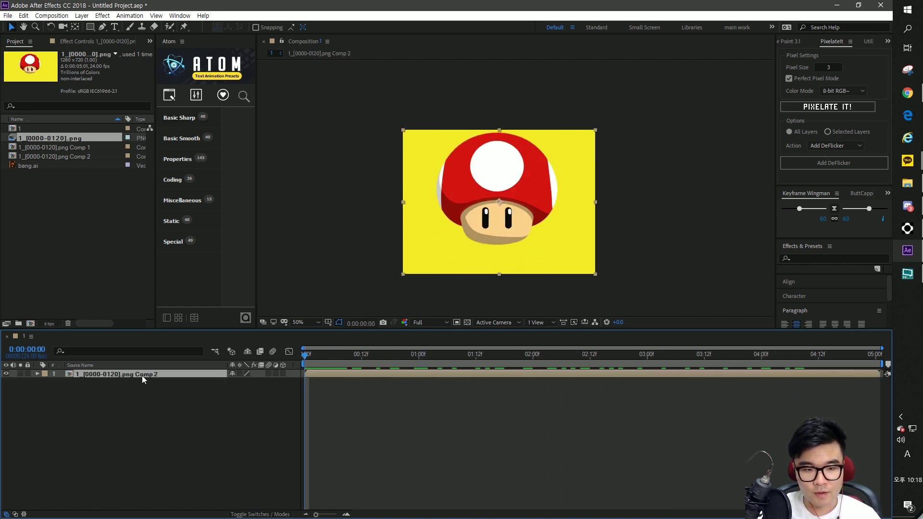
{"action": "left_click", "coordinate": [102, 42]}
Step: Apply Mosaic (10 x 10 blocks) to the Comp 2 layer through an FX Console 'mos' search
{"action": "key", "text": "ctrl+space"}
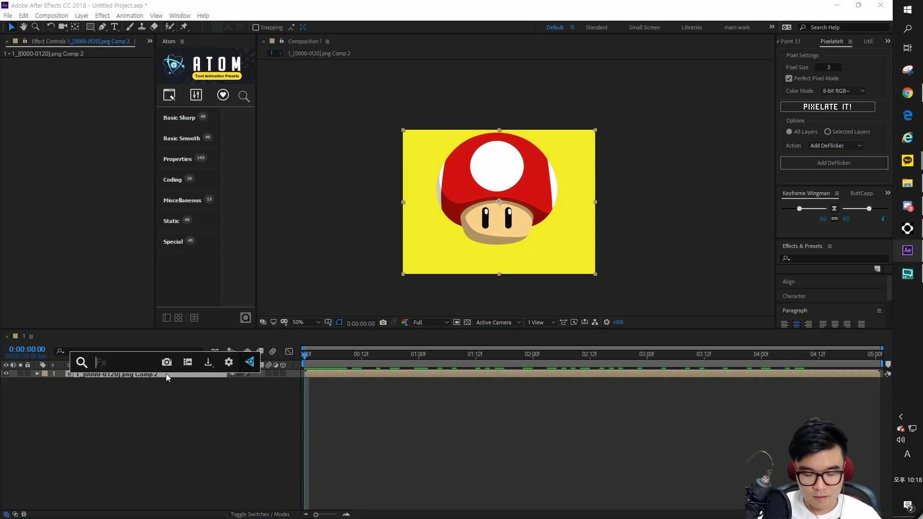
{"action": "type", "text": "mo"}
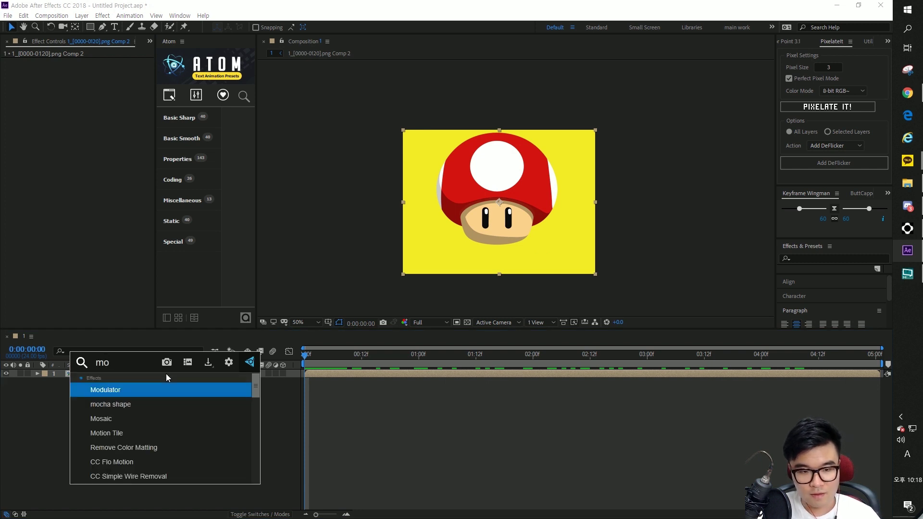
{"action": "key", "text": "BackSpace"}
{"action": "key", "text": "BackSpace"}
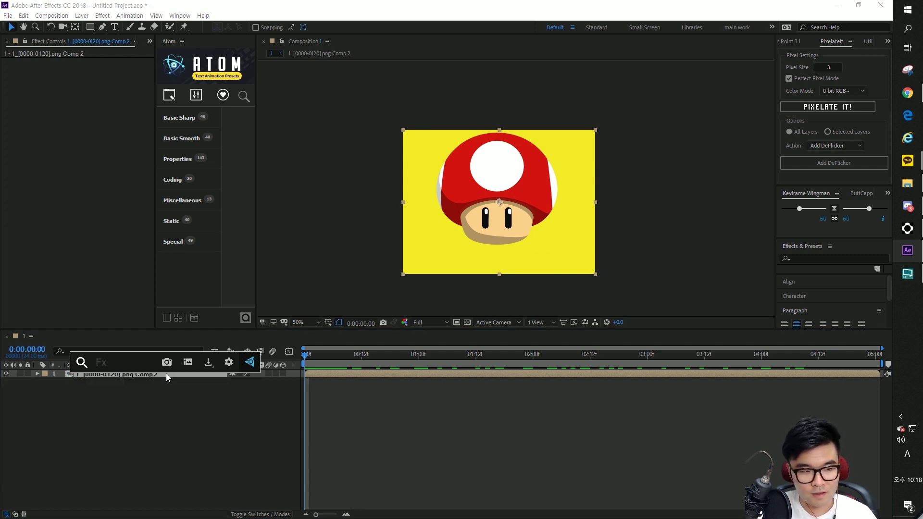
{"action": "left_click", "coordinate": [388, 256]}
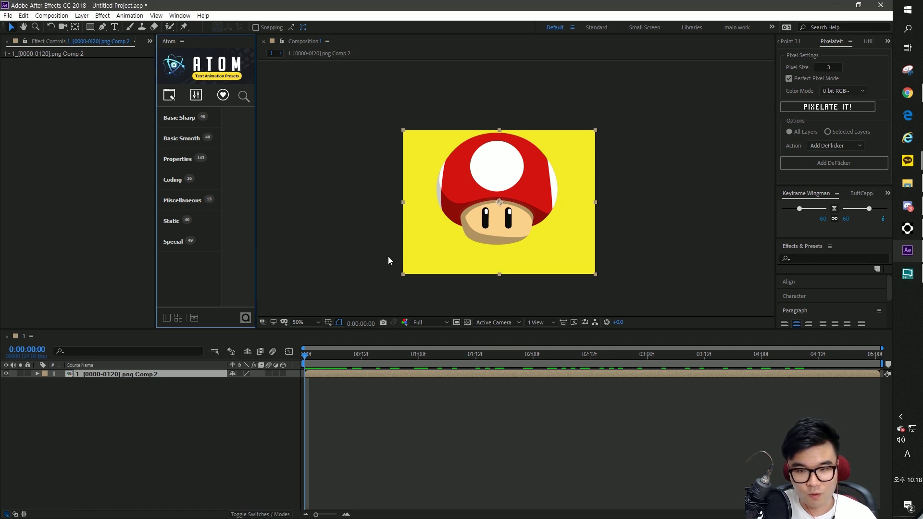
{"action": "key", "text": "ctrl+space"}
{"action": "left_click", "coordinate": [175, 374]}
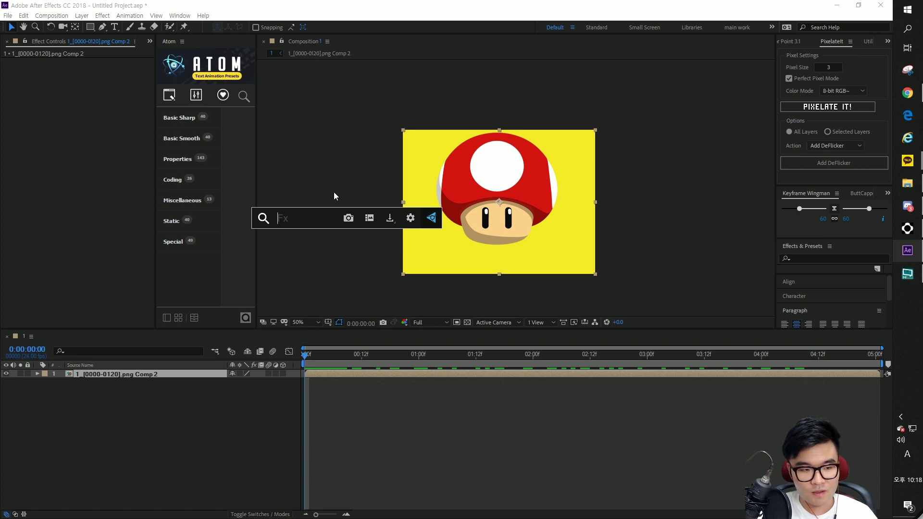
{"action": "type", "text": "m"}
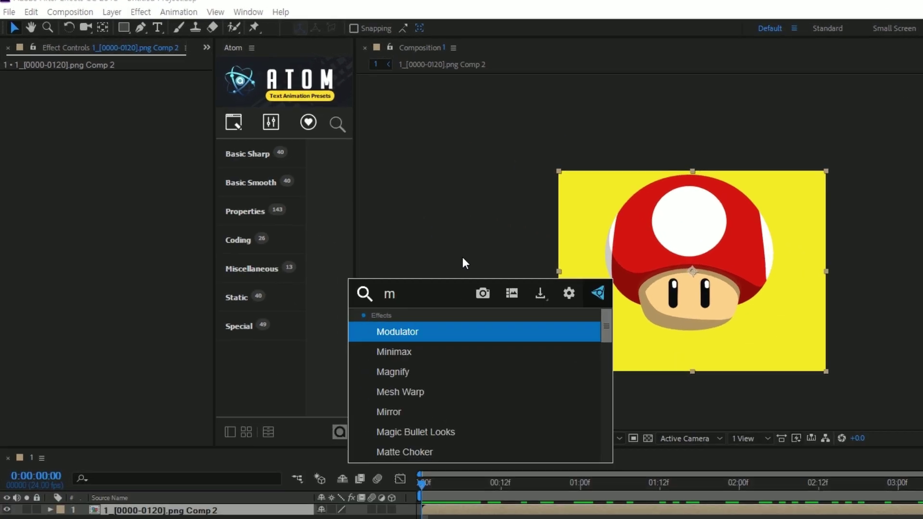
{"action": "type", "text": "osi"}
{"action": "key", "text": "BackSpace"}
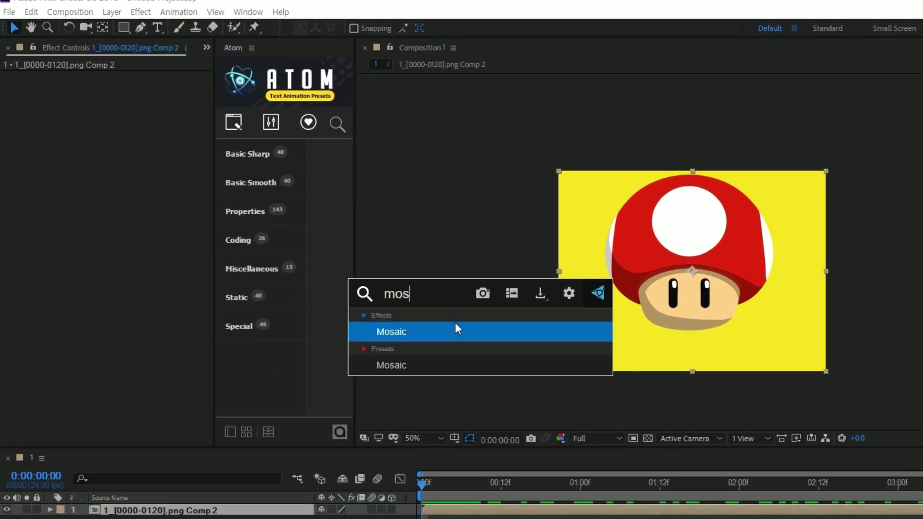
{"action": "left_click", "coordinate": [455, 328]}
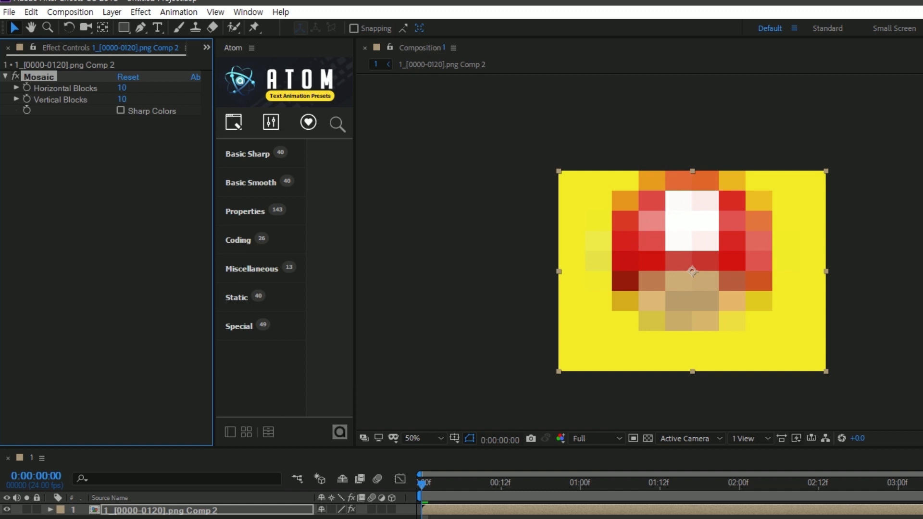
Step: Raise Mosaic's Horizontal Blocks from 10 to 102 and turn on Sharp Colors
{"action": "left_click", "coordinate": [122, 88]}
{"action": "left_click", "coordinate": [142, 94]}
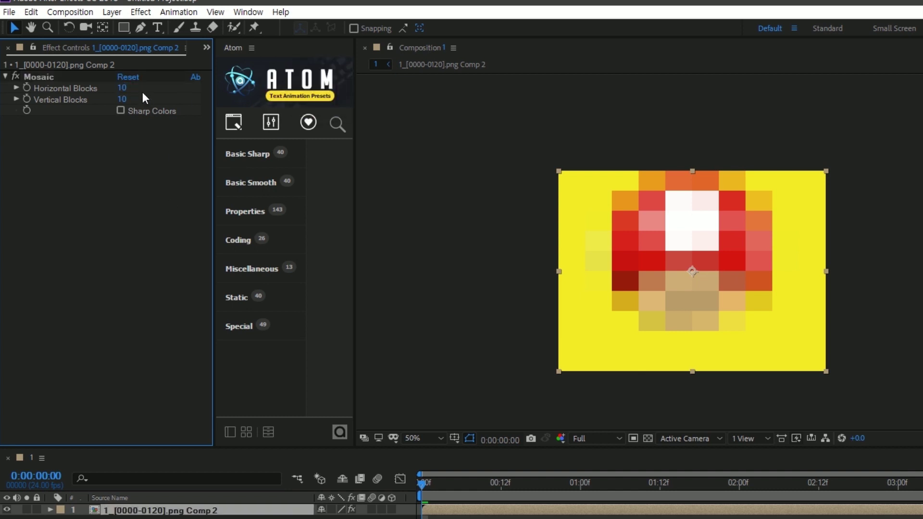
{"action": "mouse_move", "coordinate": [120, 89]}
{"action": "left_mouse_down"}
{"action": "mouse_move", "coordinate": [152, 99]}
{"action": "mouse_move", "coordinate": [137, 99]}
{"action": "left_mouse_up"}
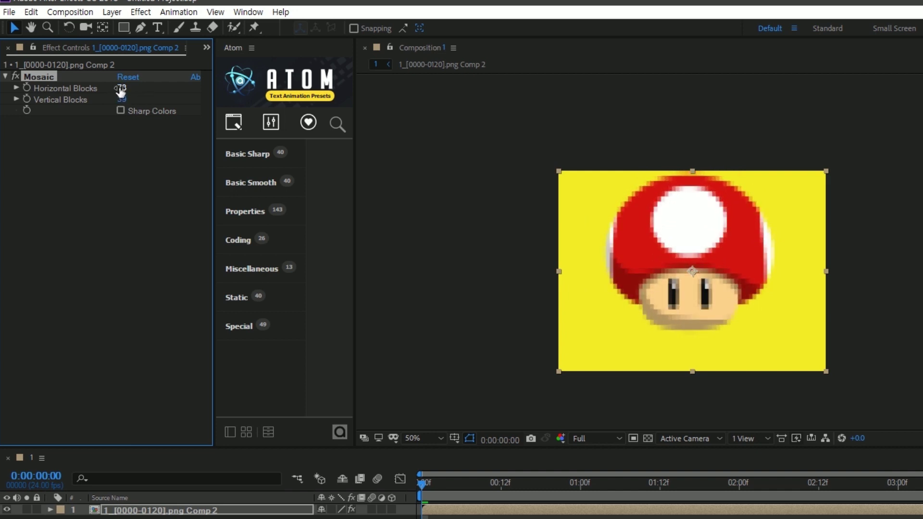
{"action": "left_click_drag", "start_coordinate": [121, 88], "coordinate": [140, 100]}
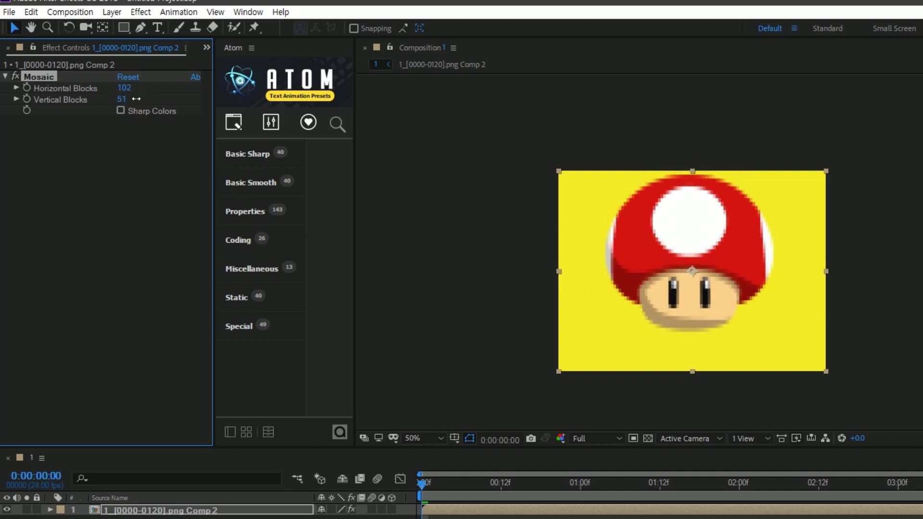
{"action": "scroll", "coordinate": [634, 226], "scroll_direction": "up", "scroll_amount": 2}
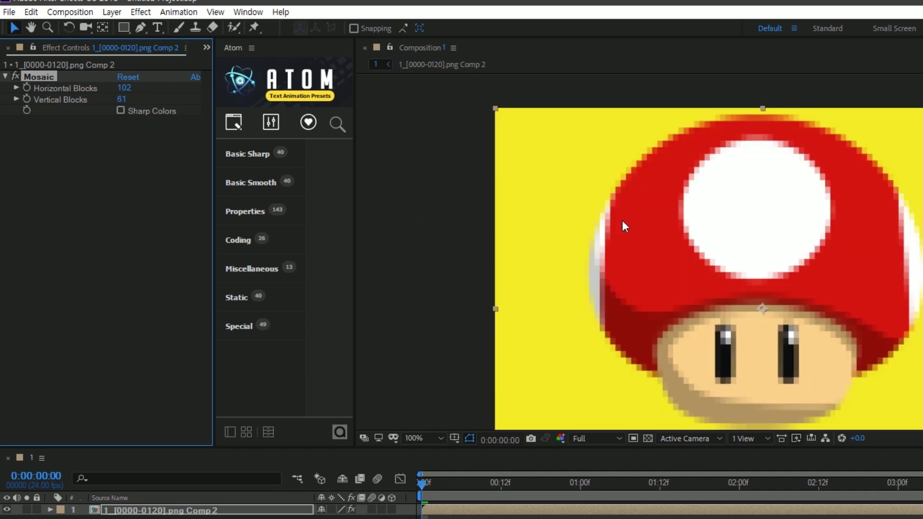
{"action": "left_click", "coordinate": [121, 111]}
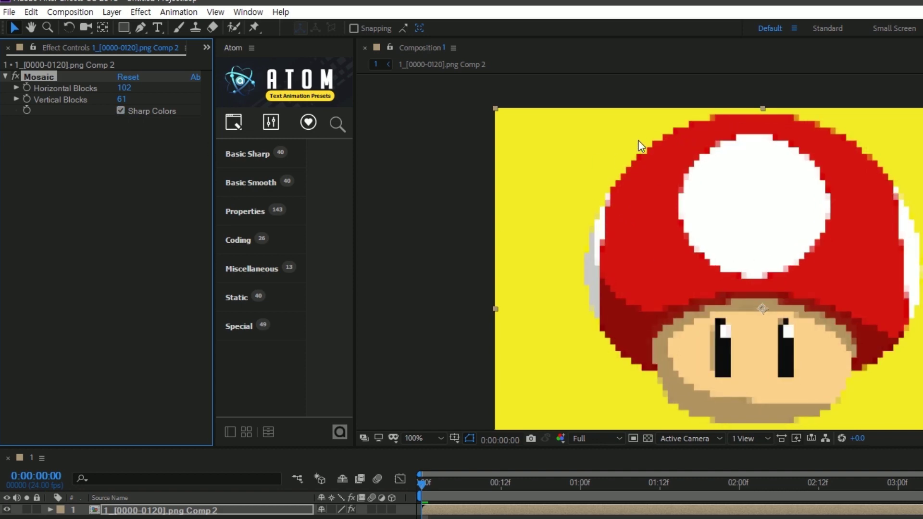
{"action": "scroll", "coordinate": [675, 175], "scroll_direction": "down", "scroll_amount": 2}
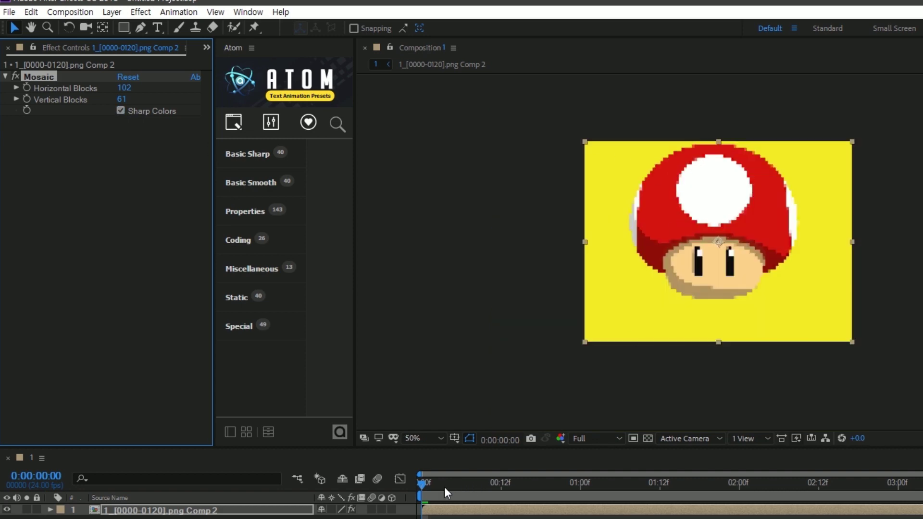
Step: Preview the mushroom, then fine-tune Mosaic to 135 horizontal and 86 vertical blocks
{"action": "key", "text": "space"}
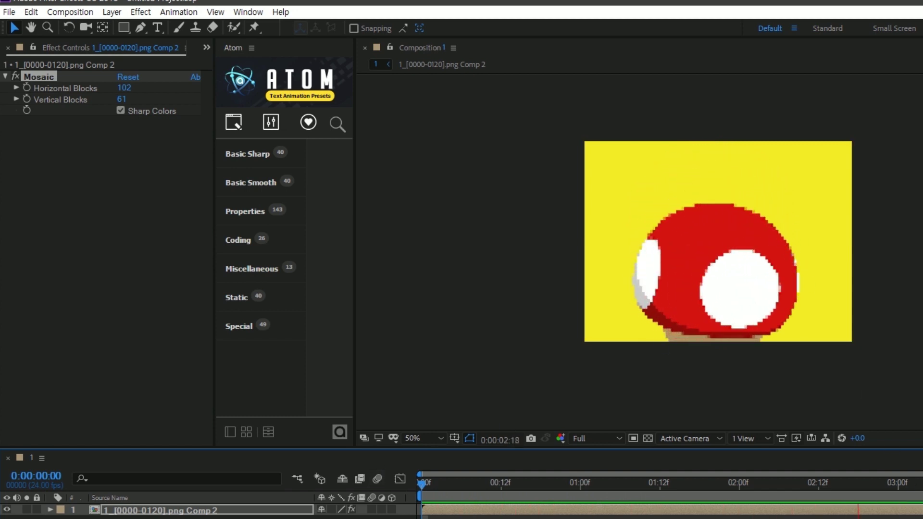
{"action": "key", "text": "space"}
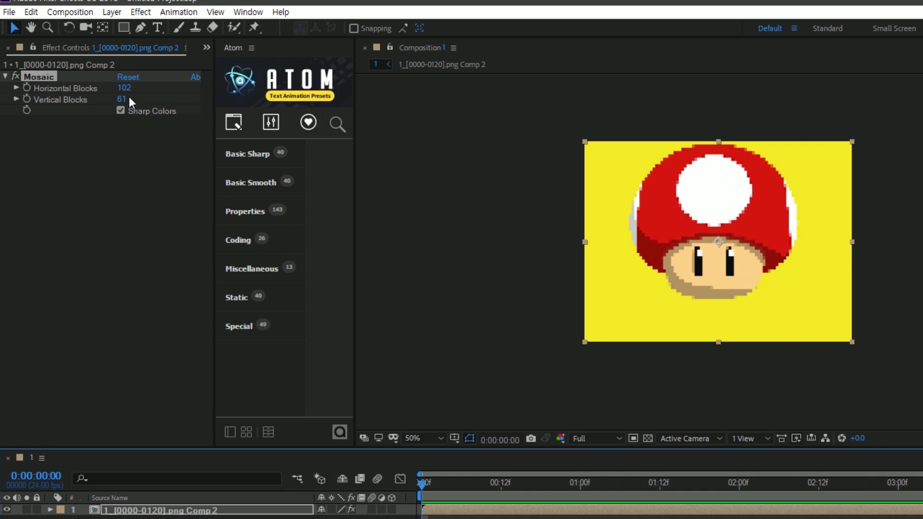
{"action": "mouse_move", "coordinate": [126, 91]}
{"action": "left_mouse_down"}
{"action": "mouse_move", "coordinate": [120, 102]}
{"action": "mouse_move", "coordinate": [133, 102]}
{"action": "left_mouse_up"}
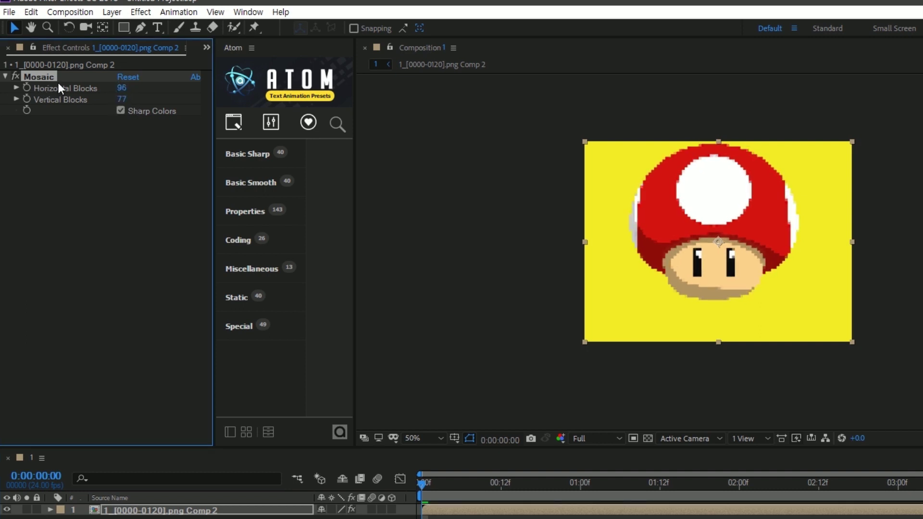
{"action": "mouse_move", "coordinate": [120, 87]}
{"action": "left_mouse_down"}
{"action": "mouse_move", "coordinate": [149, 99]}
{"action": "mouse_move", "coordinate": [131, 100]}
{"action": "left_mouse_up"}
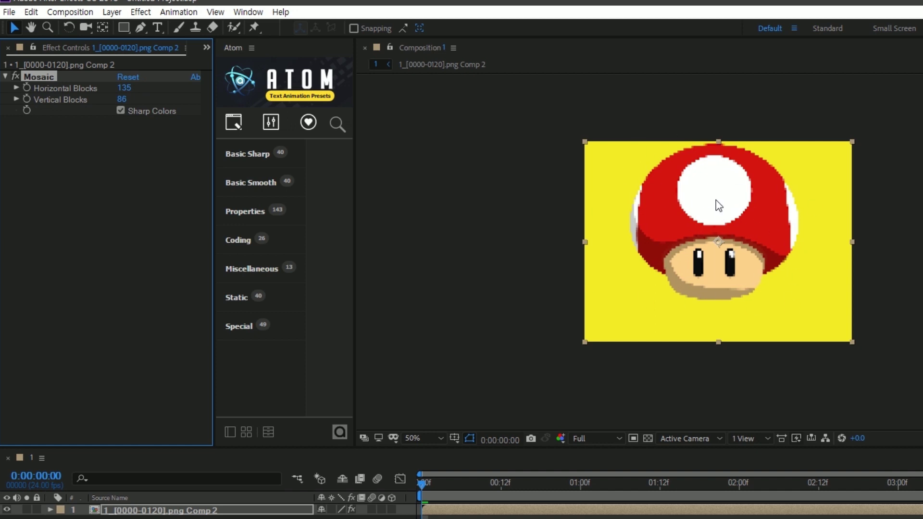
{"action": "left_click", "coordinate": [59, 142]}
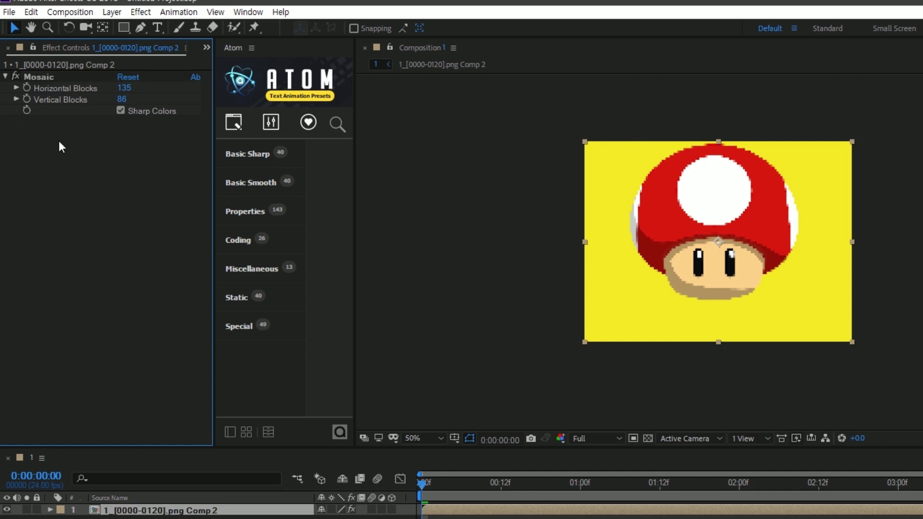
Step: Turn off Mosaic and apply CC Ball Action to the mushroom layer via 'cc ball'
{"action": "left_click", "coordinate": [18, 75]}
{"action": "left_click", "coordinate": [229, 510]}
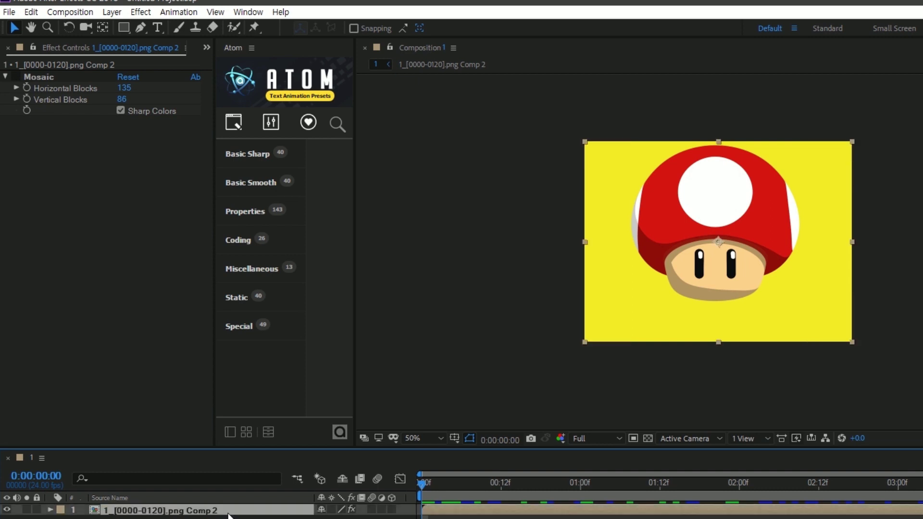
{"action": "key", "text": "ctrl+space"}
{"action": "type", "text": "cc b"}
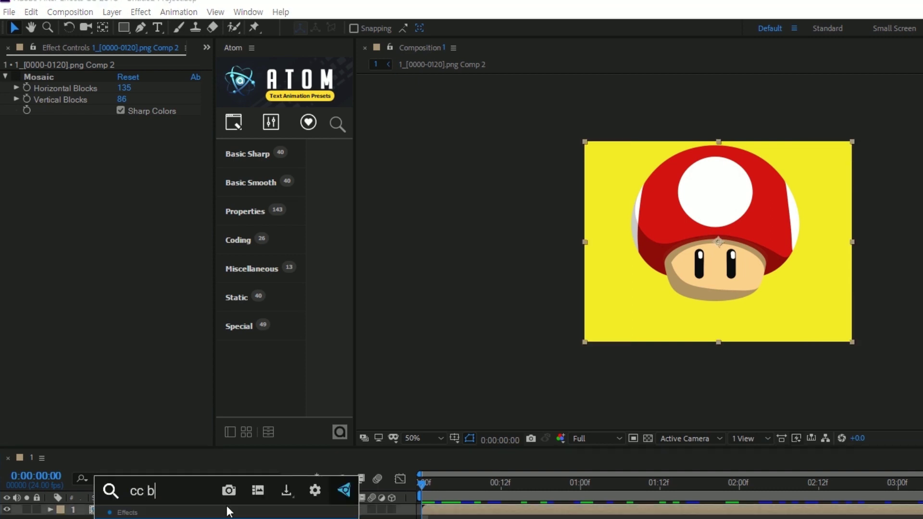
{"action": "type", "text": "all"}
{"action": "key", "text": "Return"}
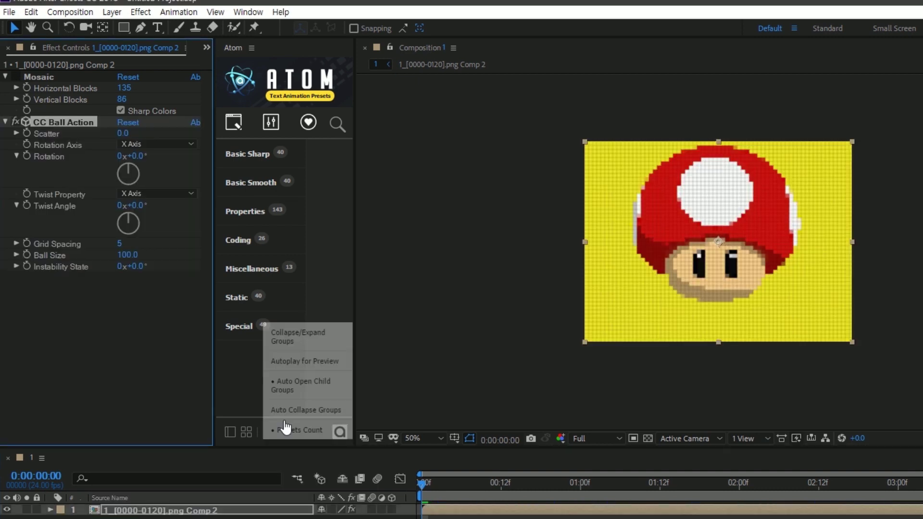
Step: Set CC Ball Action's Grid Spacing to 3 and enlarge Ball Size to 316
{"action": "scroll", "coordinate": [694, 162], "scroll_direction": "up", "scroll_amount": 2}
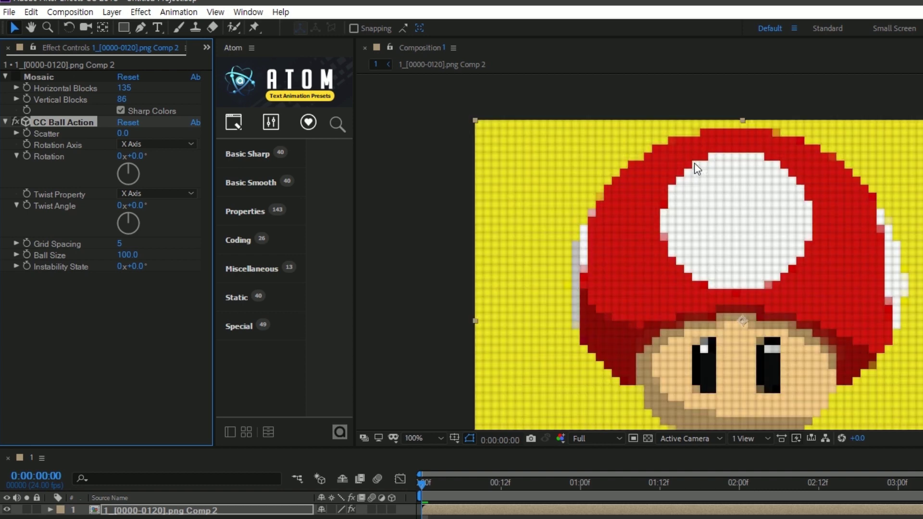
{"action": "left_click", "coordinate": [122, 245]}
{"action": "type", "text": "3"}
{"action": "key", "text": "Return"}
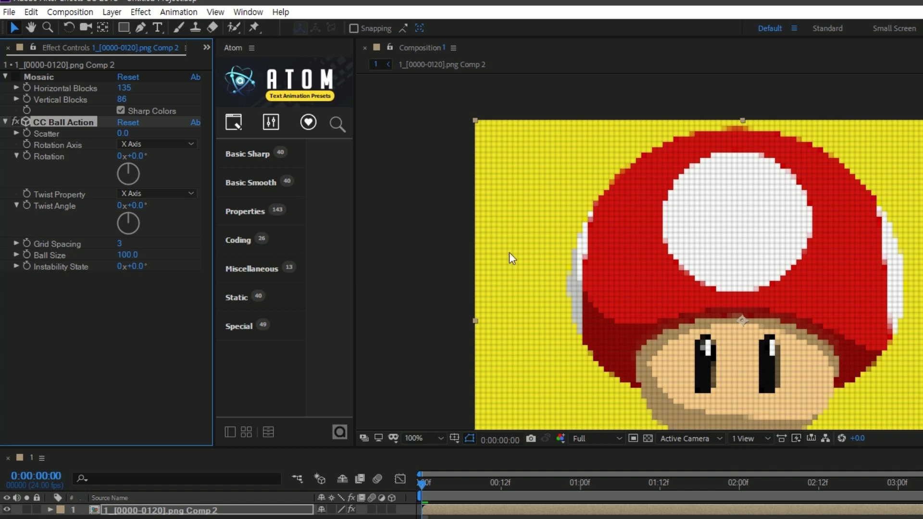
{"action": "left_click_drag", "start_coordinate": [126, 255], "coordinate": [183, 248]}
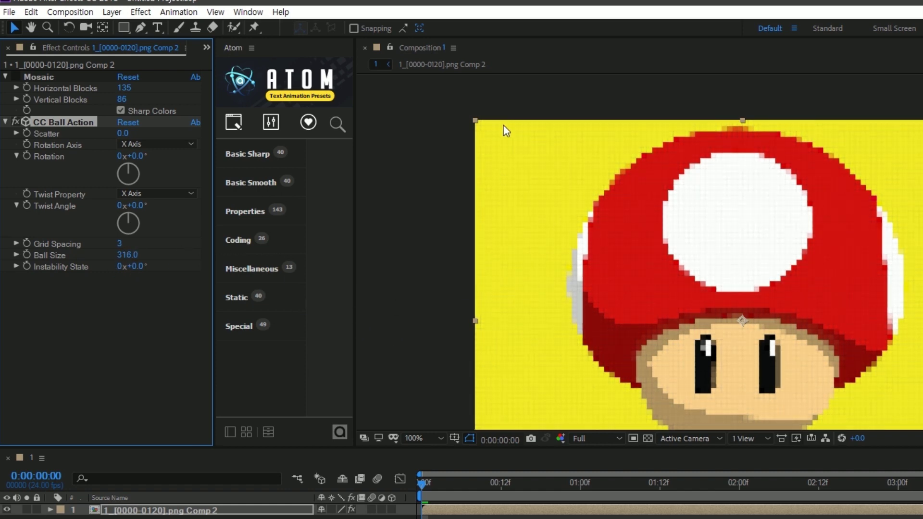
Step: Shift the mushroom layer down-right and preview the ball-grid animation
{"action": "left_click_drag", "start_coordinate": [510, 155], "coordinate": [545, 211]}
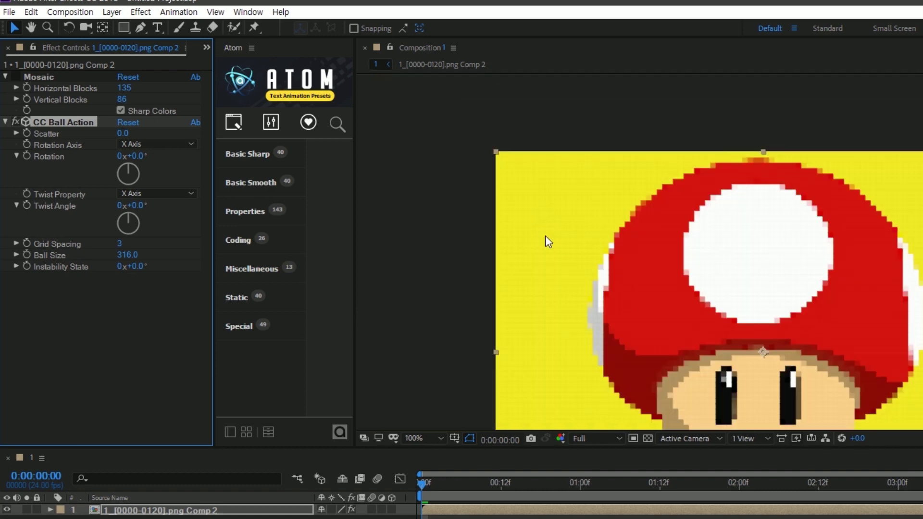
{"action": "left_click_drag", "start_coordinate": [533, 481], "coordinate": [659, 514]}
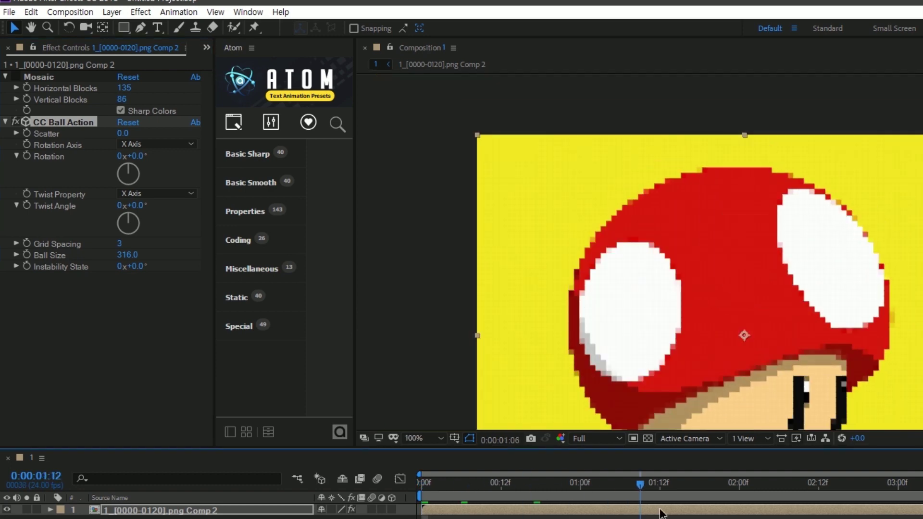
{"action": "key", "text": "space"}
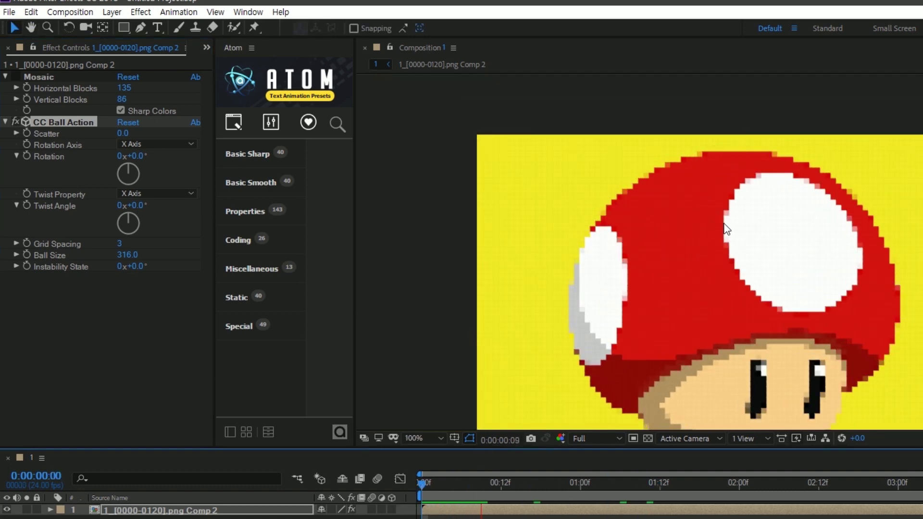
{"action": "key", "text": "space"}
{"action": "left_click_drag", "start_coordinate": [708, 284], "coordinate": [668, 222]}
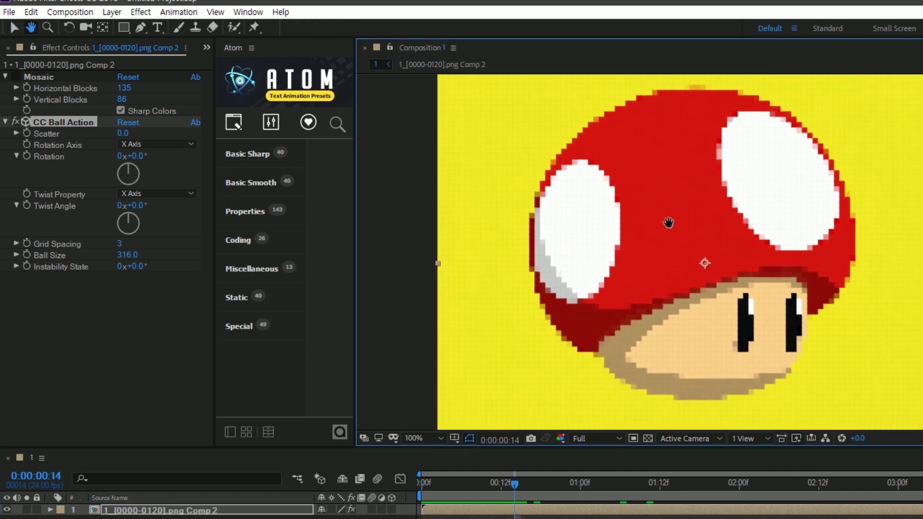
{"action": "key", "text": "space"}
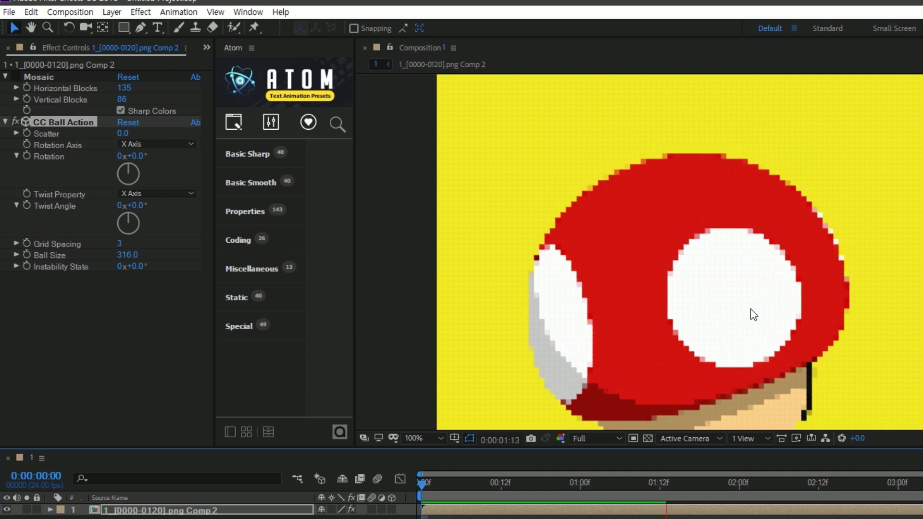
{"action": "key", "text": "space"}
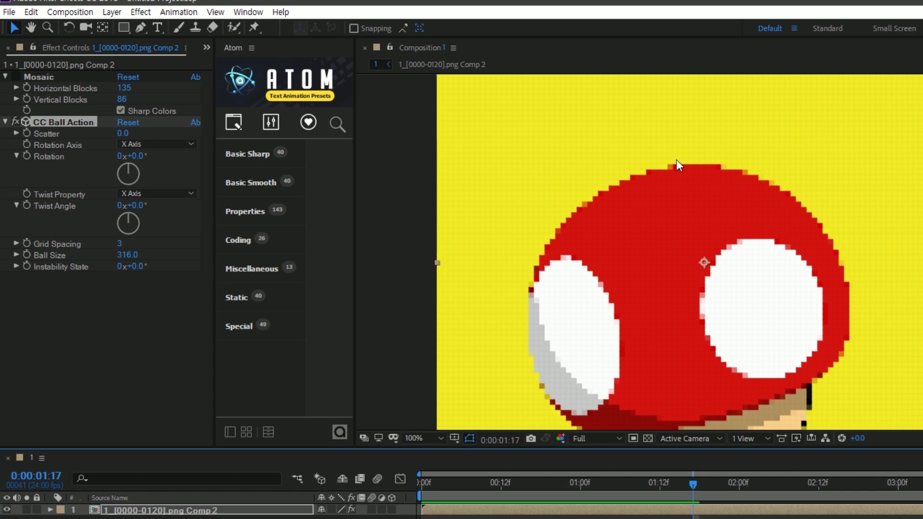
{"action": "scroll", "coordinate": [715, 255], "scroll_direction": "up", "scroll_amount": 1}
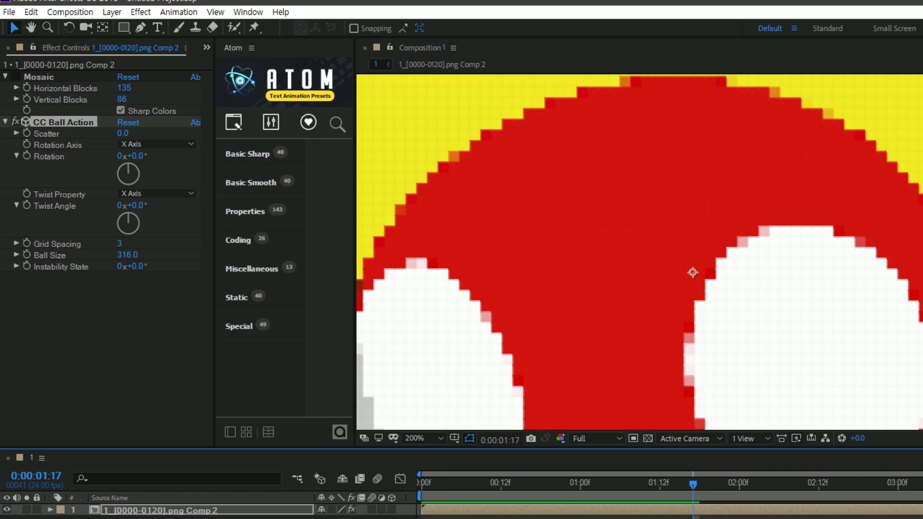
{"action": "scroll", "coordinate": [715, 256], "scroll_direction": "down", "scroll_amount": 1}
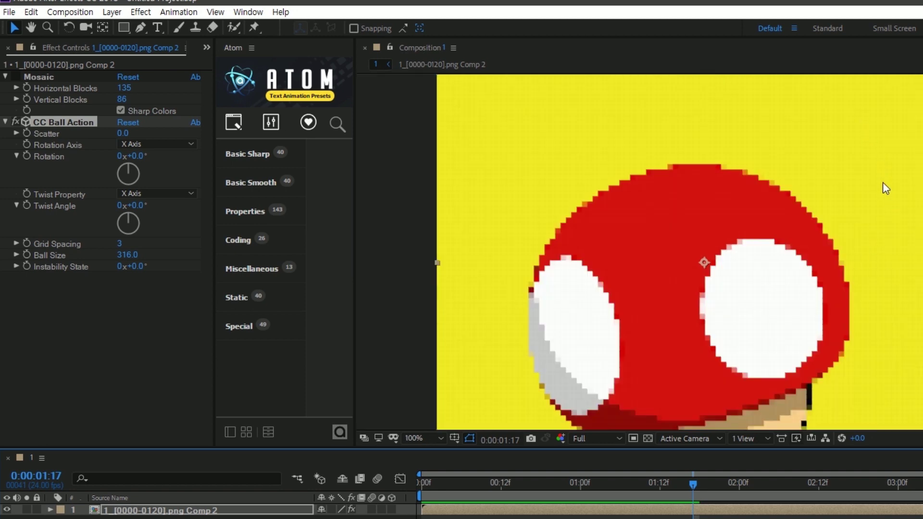
{"action": "scroll", "coordinate": [457, 157], "scroll_direction": "up", "scroll_amount": 1}
{"action": "scroll", "coordinate": [470, 171], "scroll_direction": "down", "scroll_amount": 1}
{"action": "scroll", "coordinate": [579, 182], "scroll_direction": "down", "scroll_amount": 2}
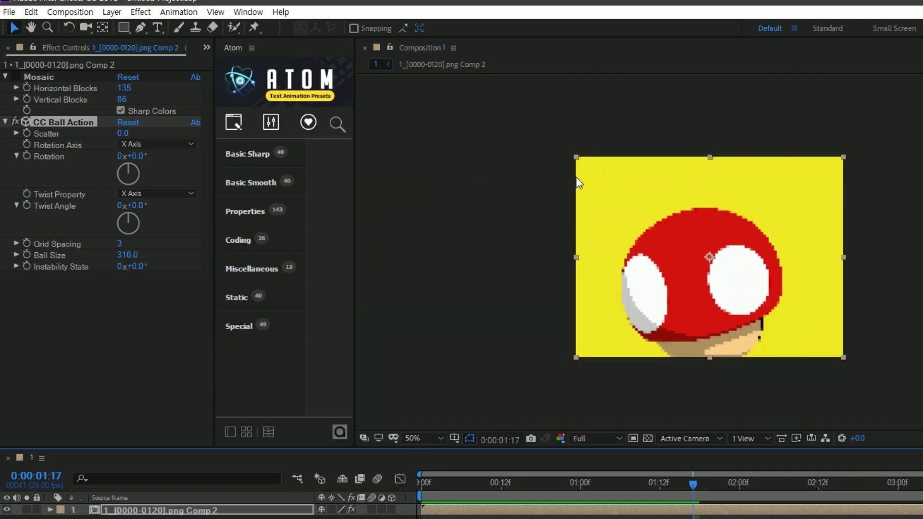
{"action": "scroll", "coordinate": [527, 96], "scroll_direction": "up", "scroll_amount": 2}
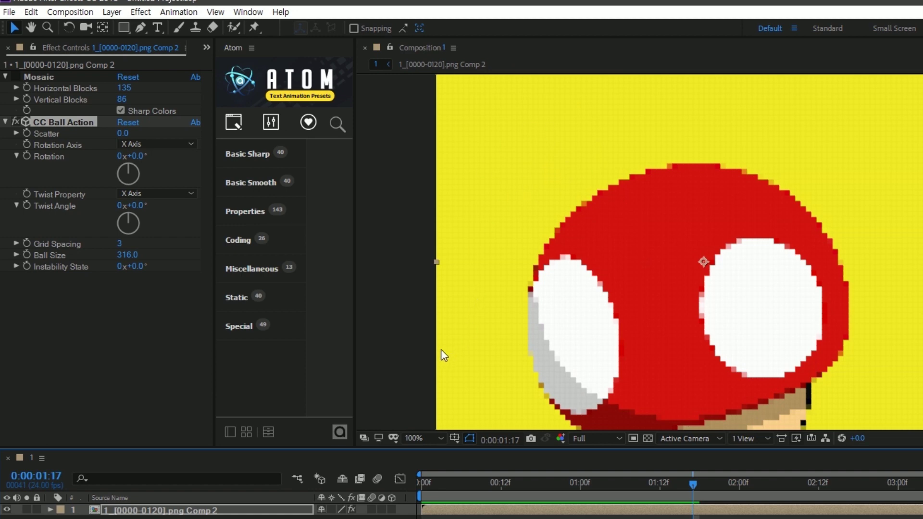
Step: Apply the Cartoon effect via a 'cartoon' search and scrub the timeline to check the outlines
{"action": "left_click", "coordinate": [191, 511]}
{"action": "key", "text": "ctrl+space"}
{"action": "key", "text": "Escape"}
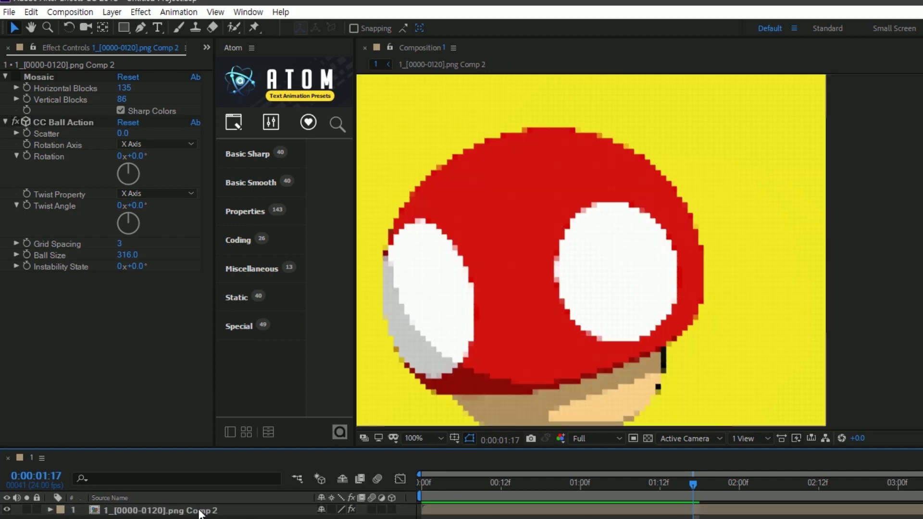
{"action": "key", "text": "ctrl+space"}
{"action": "type", "text": "cartoon"}
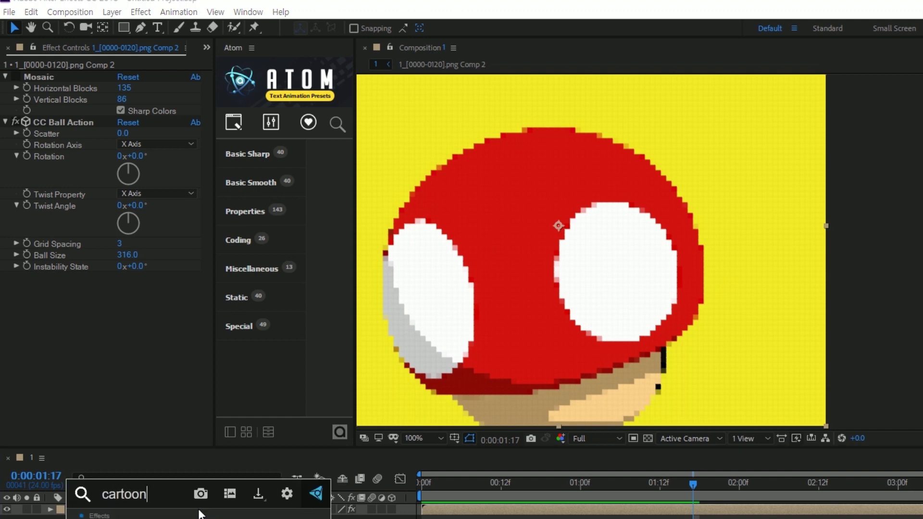
{"action": "key", "text": "Return"}
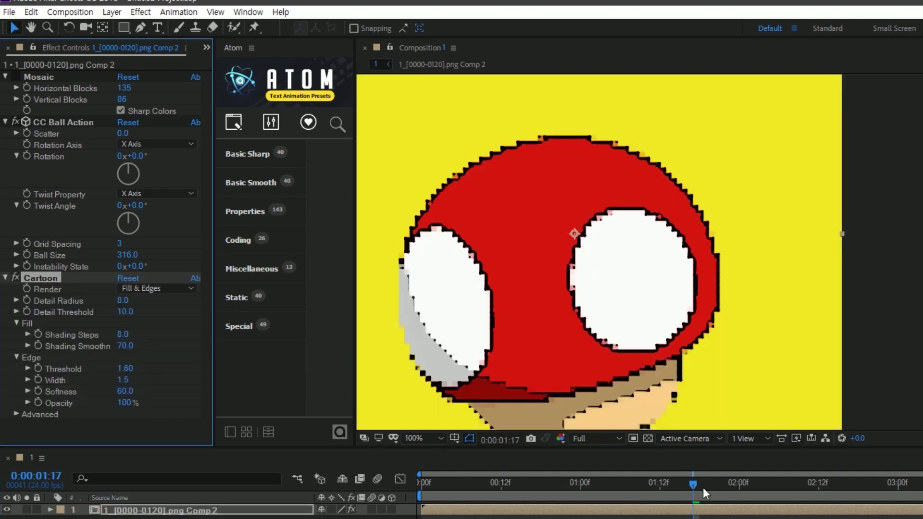
{"action": "left_click_drag", "start_coordinate": [431, 479], "coordinate": [607, 502]}
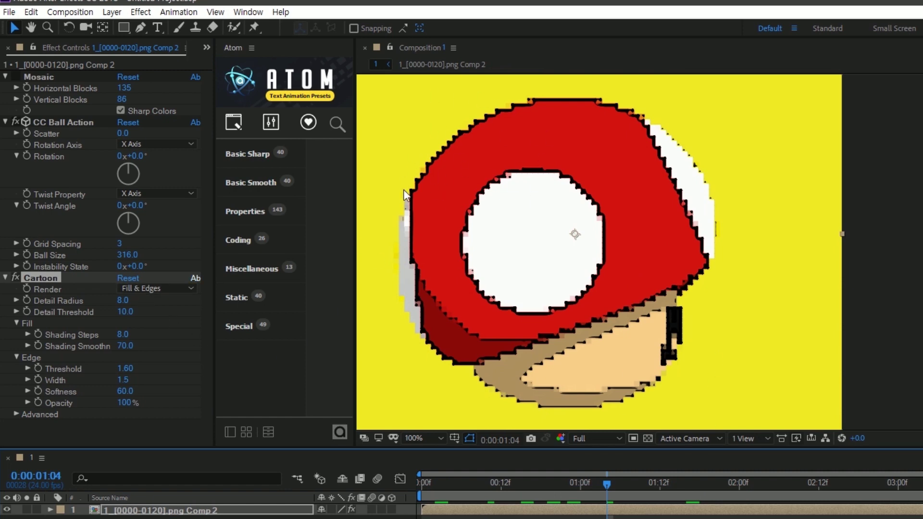
Step: Set Cartoon's Render to Fill, then zoom the viewer in and out to inspect
{"action": "left_click", "coordinate": [181, 288]}
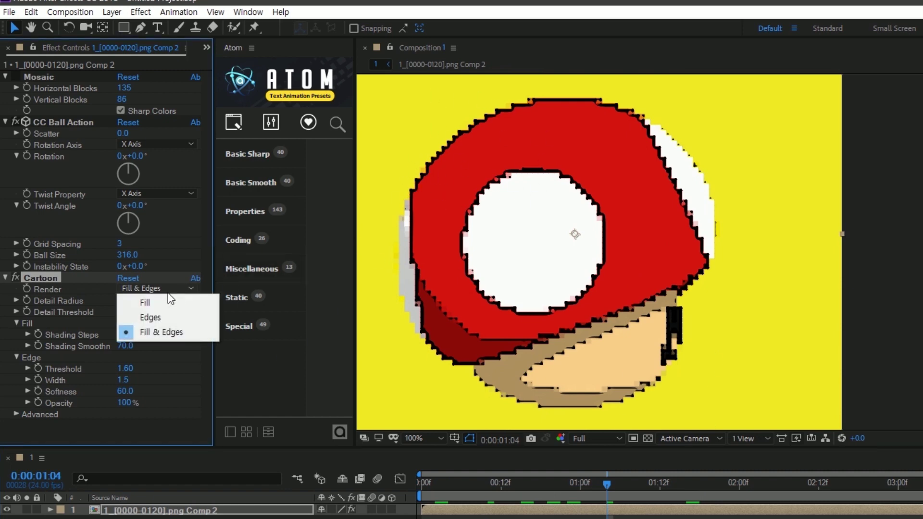
{"action": "left_click", "coordinate": [145, 303]}
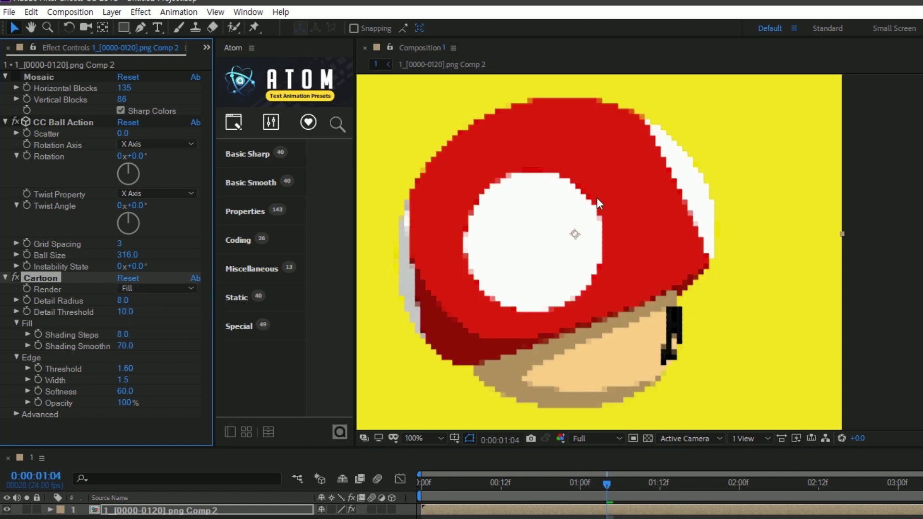
{"action": "scroll", "coordinate": [660, 341], "scroll_direction": "up", "scroll_amount": 1}
{"action": "scroll", "coordinate": [673, 310], "scroll_direction": "down", "scroll_amount": 1}
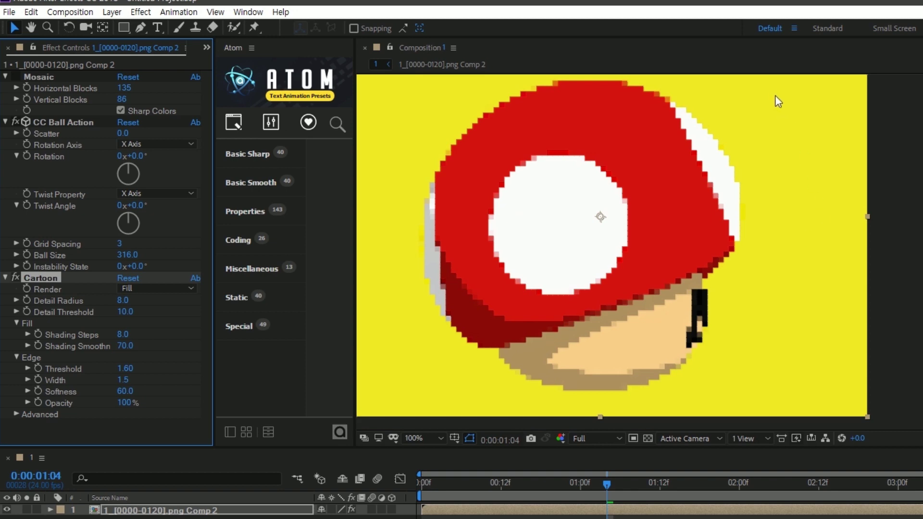
{"action": "scroll", "coordinate": [403, 377], "scroll_direction": "up", "scroll_amount": 1}
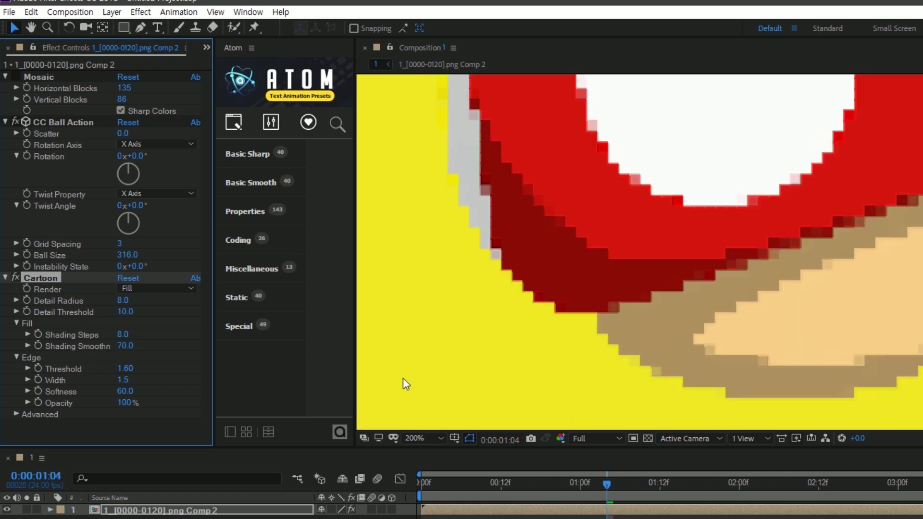
{"action": "scroll", "coordinate": [403, 378], "scroll_direction": "down", "scroll_amount": 1}
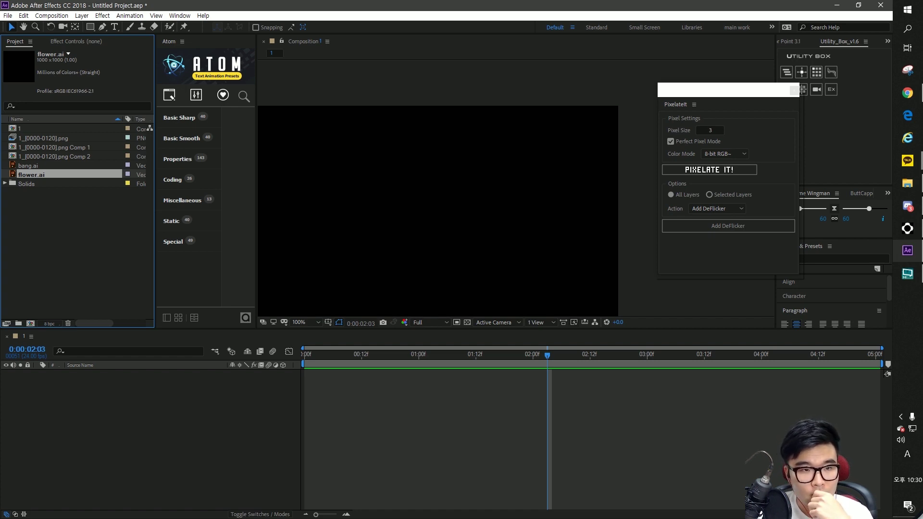
Step: Watch the Pixelate It V.02 tutorial and read its description, then minimize Chrome
{"action": "key", "text": "alt+Tab"}
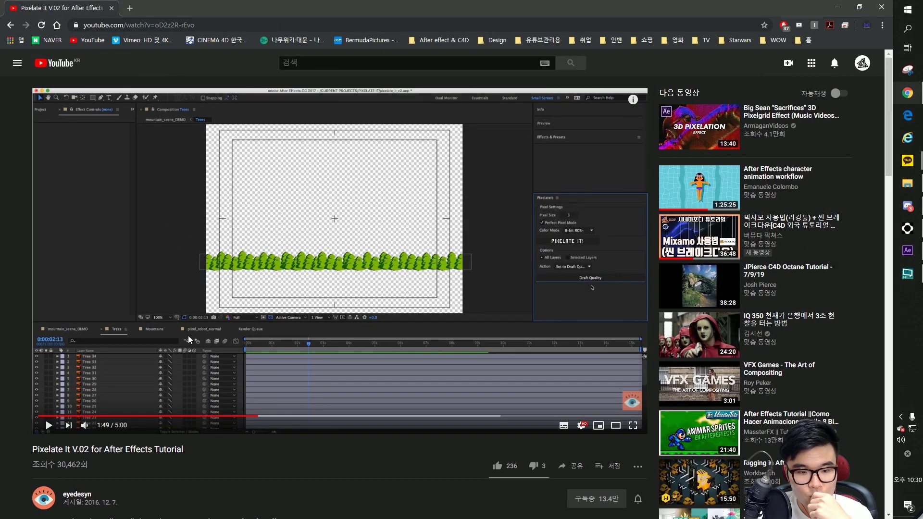
{"action": "scroll", "coordinate": [120, 482], "scroll_direction": "down", "scroll_amount": 2}
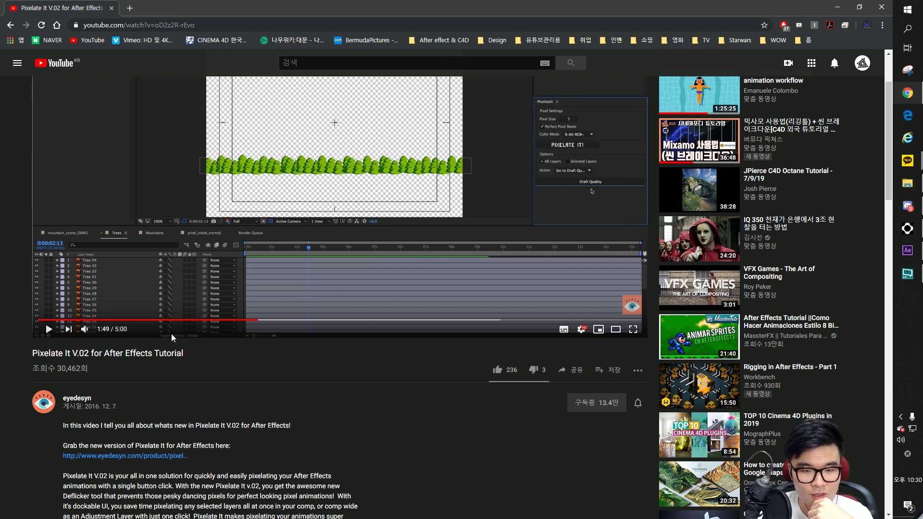
{"action": "scroll", "coordinate": [181, 301], "scroll_direction": "up", "scroll_amount": 2}
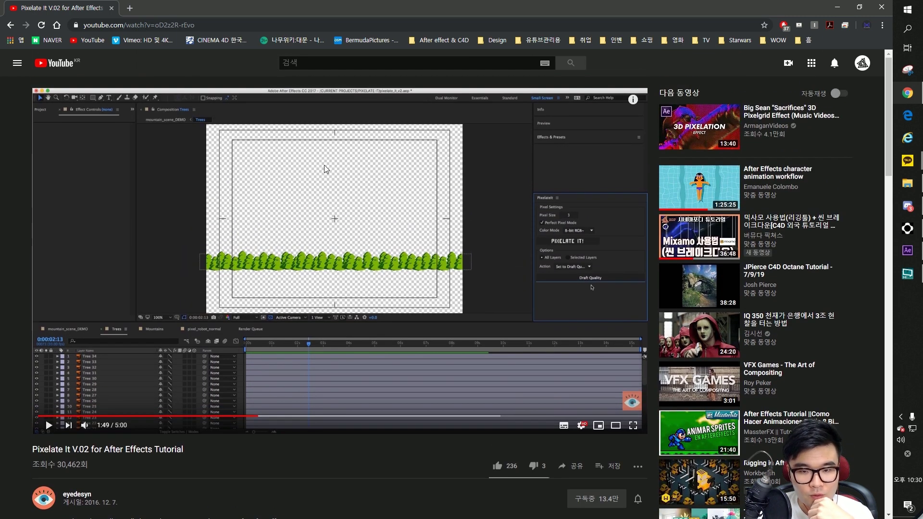
{"action": "left_click", "coordinate": [845, 7]}
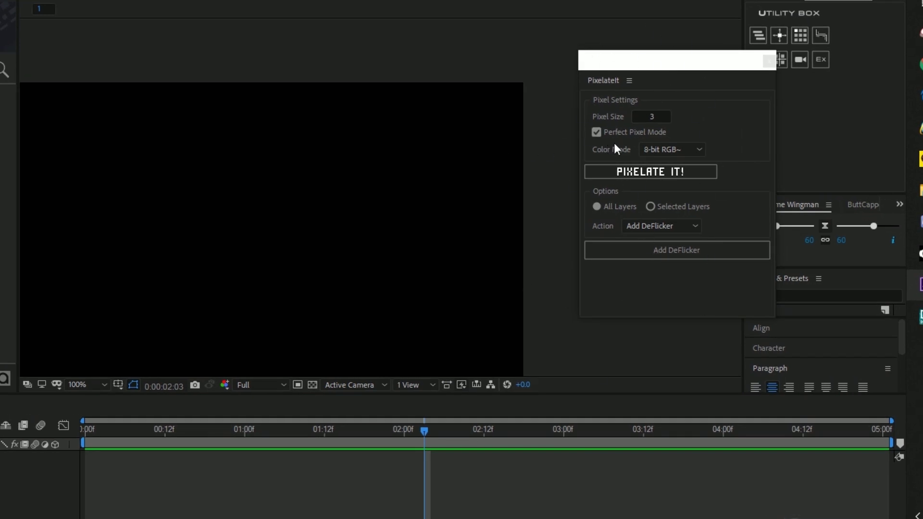
Step: Dock the PixelateIt panel beside the viewer, paste in the mushroom layer, and zoom to 50%
{"action": "left_click_drag", "start_coordinate": [656, 64], "coordinate": [601, 94]}
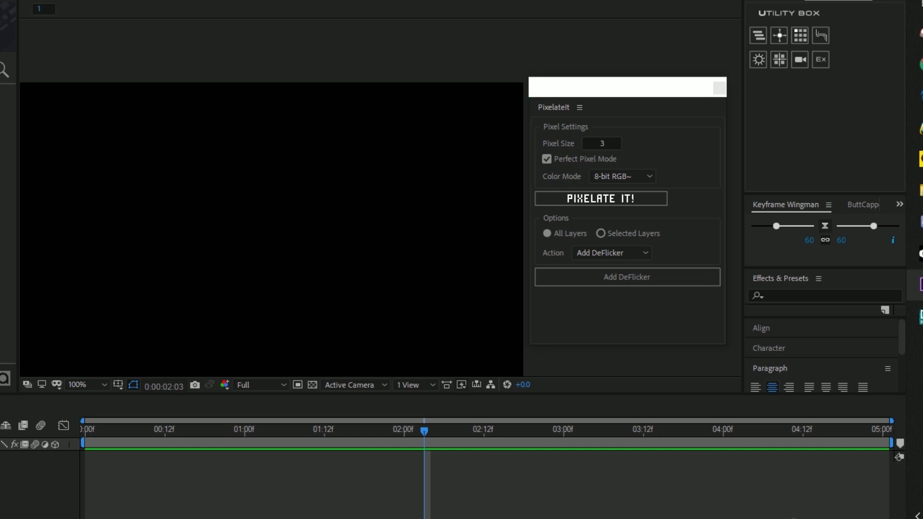
{"action": "key", "text": "ctrl+v"}
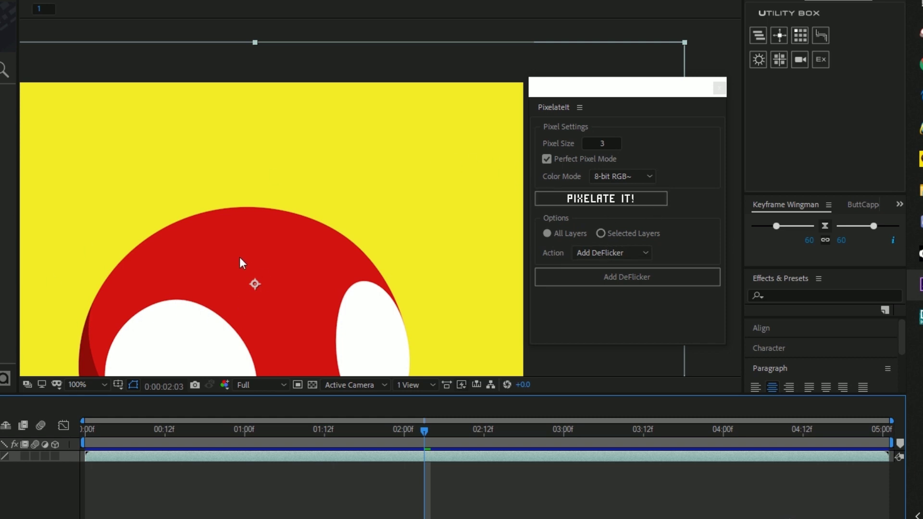
{"action": "scroll", "coordinate": [272, 269], "scroll_direction": "down", "scroll_amount": 2}
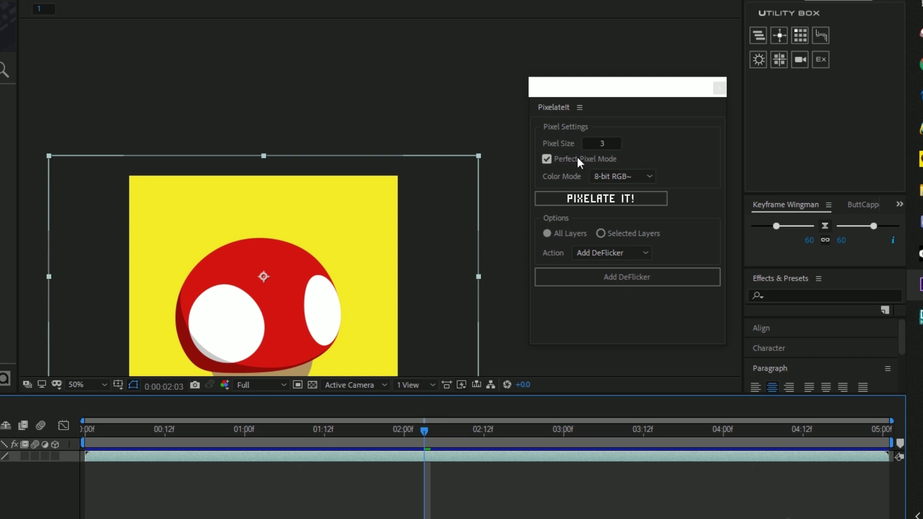
Step: Set PixelateIt's Color Mode to 16-bit RGB and run PIXELATE IT! on the composition
{"action": "left_click", "coordinate": [613, 177]}
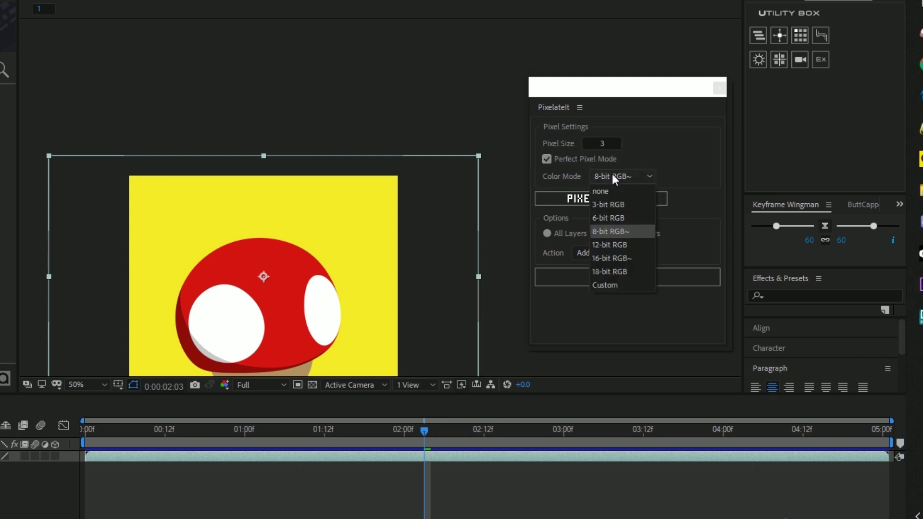
{"action": "left_click", "coordinate": [621, 262]}
{"action": "left_click", "coordinate": [627, 178]}
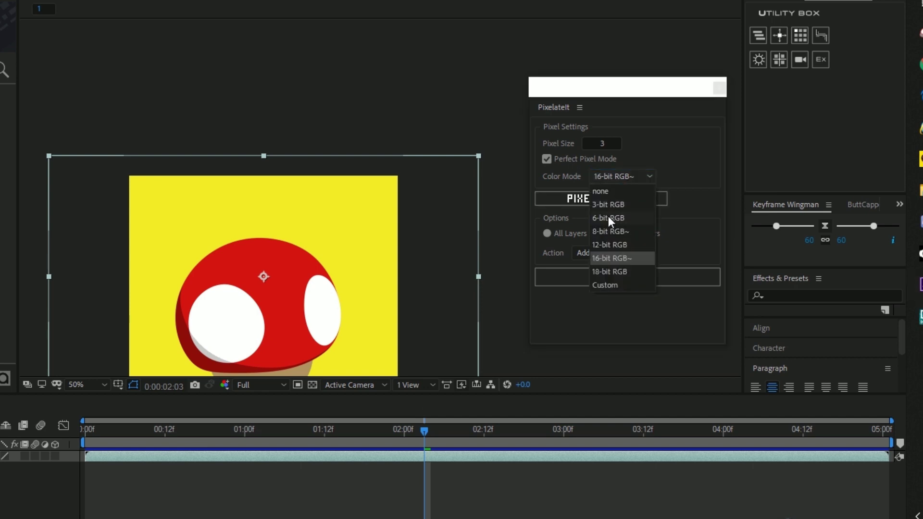
{"action": "left_click", "coordinate": [615, 231]}
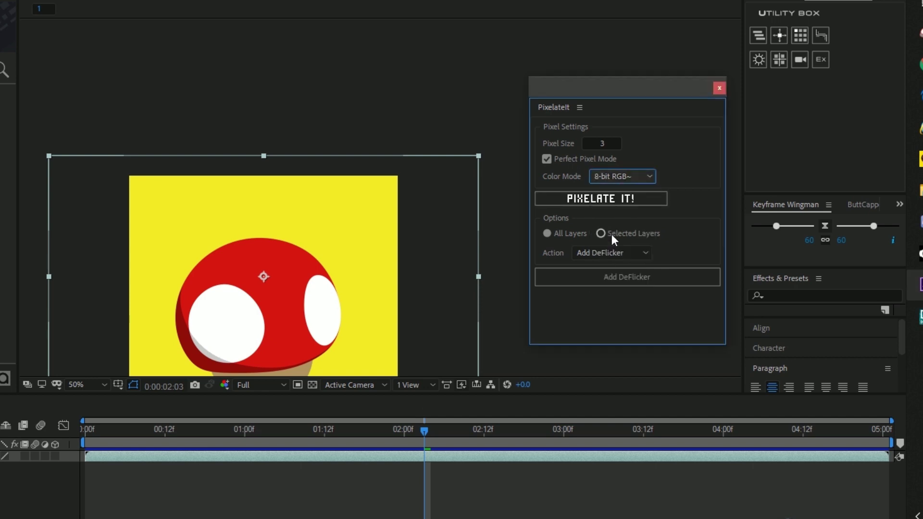
{"action": "left_click", "coordinate": [632, 177]}
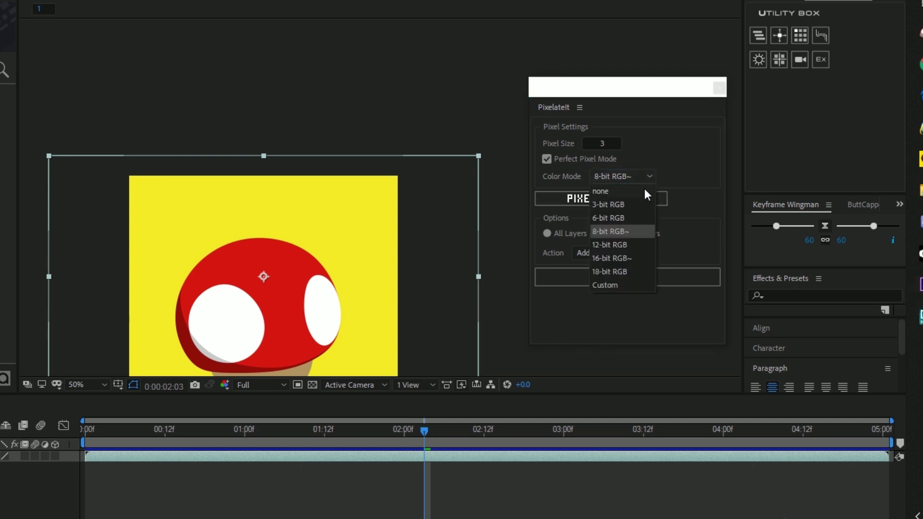
{"action": "left_click", "coordinate": [621, 260]}
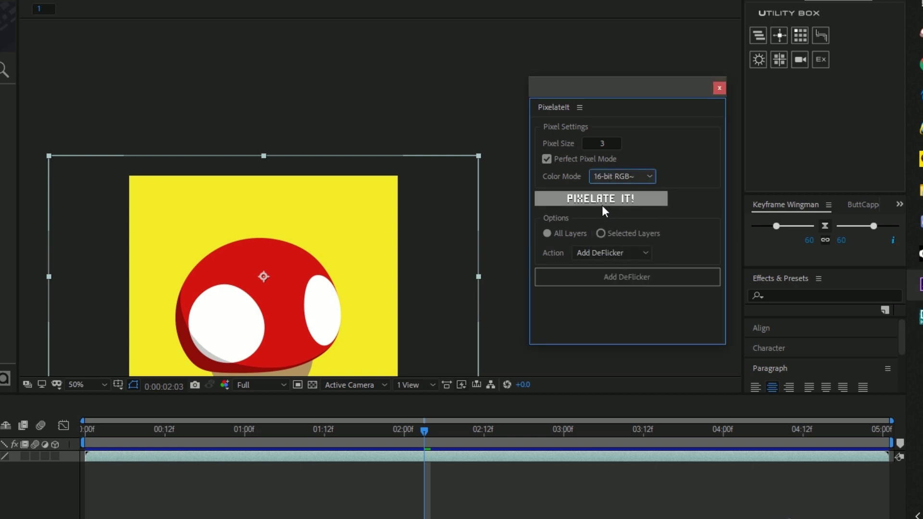
{"action": "left_click", "coordinate": [596, 198]}
{"action": "left_click", "coordinate": [597, 200]}
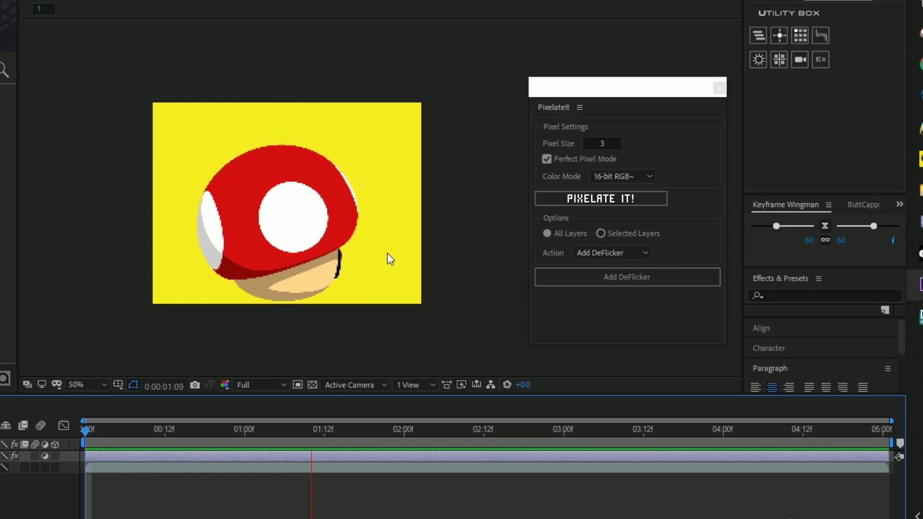
Step: Preview the pixelated mushroom animation from the first frame
{"action": "left_click_drag", "start_coordinate": [601, 430], "coordinate": [89, 467]}
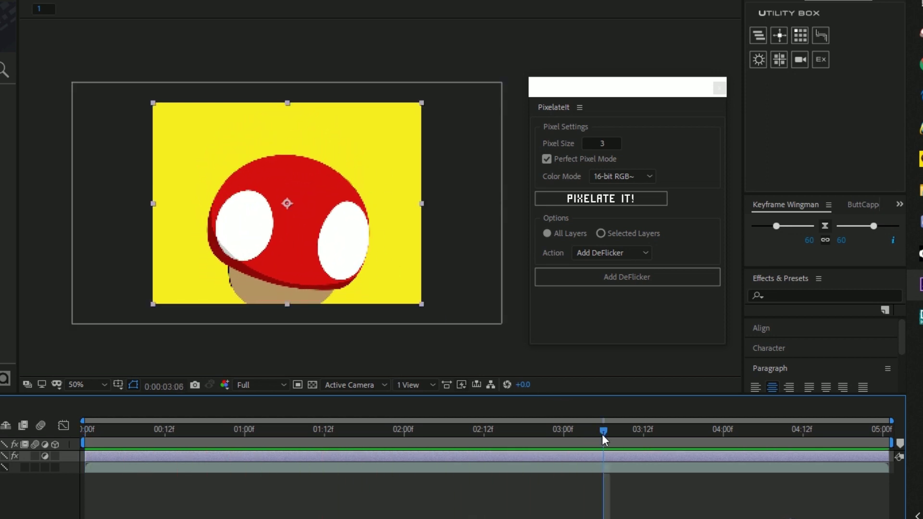
{"action": "key", "text": "space"}
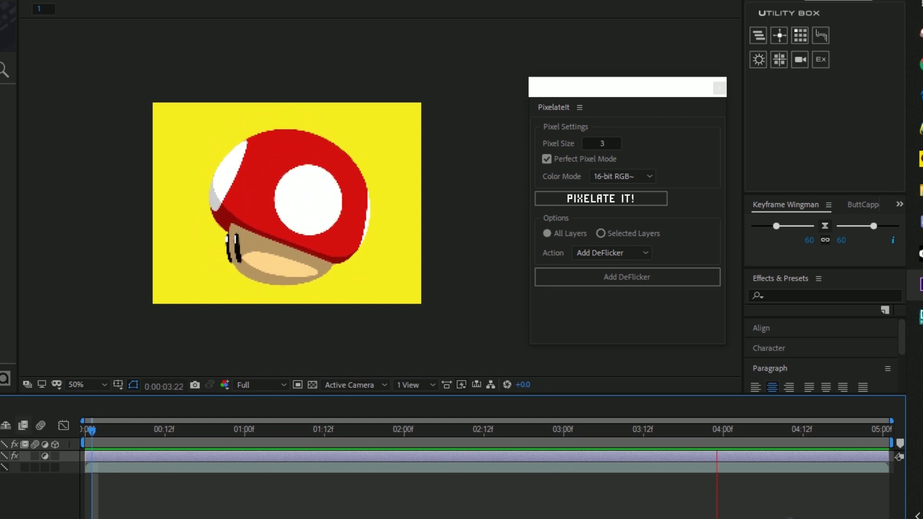
{"action": "key", "text": "space"}
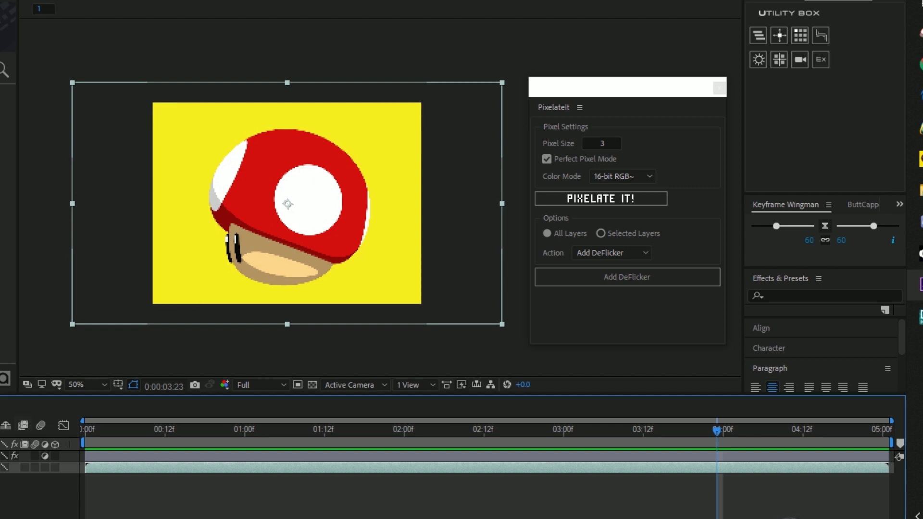
Step: Scale the 한방 burst to 66% and keyframe its position sliding right from frame 0 to 4:12
{"action": "key", "text": "ctrl+alt+slash"}
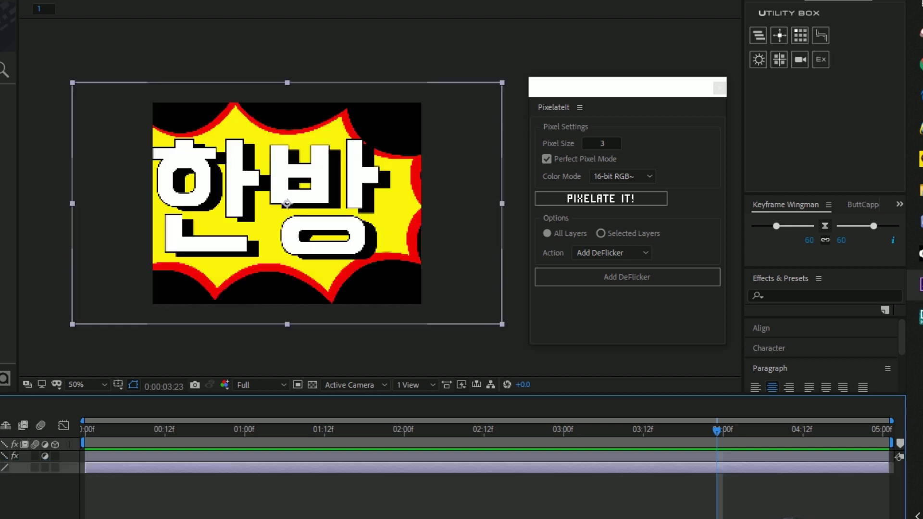
{"action": "key", "text": "s"}
{"action": "left_click_drag", "start_coordinate": [21, 479], "coordinate": [5, 480]}
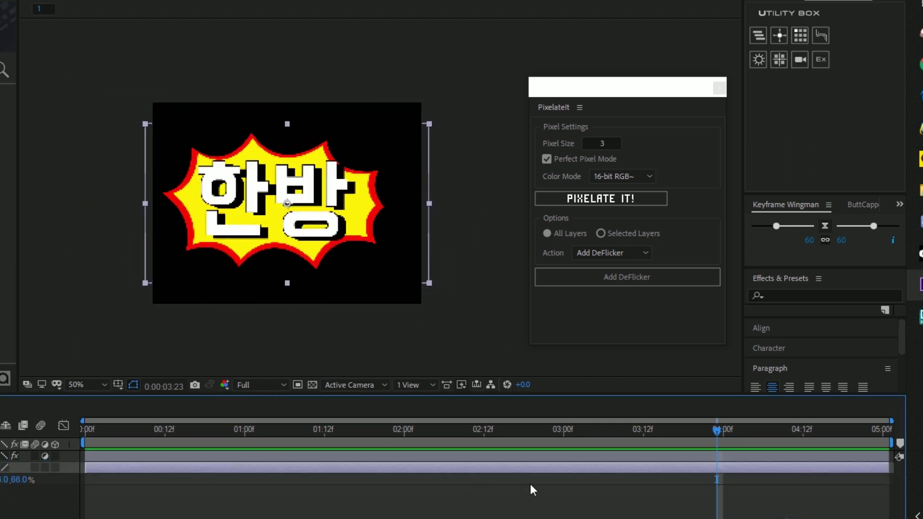
{"action": "left_click_drag", "start_coordinate": [722, 428], "coordinate": [66, 473]}
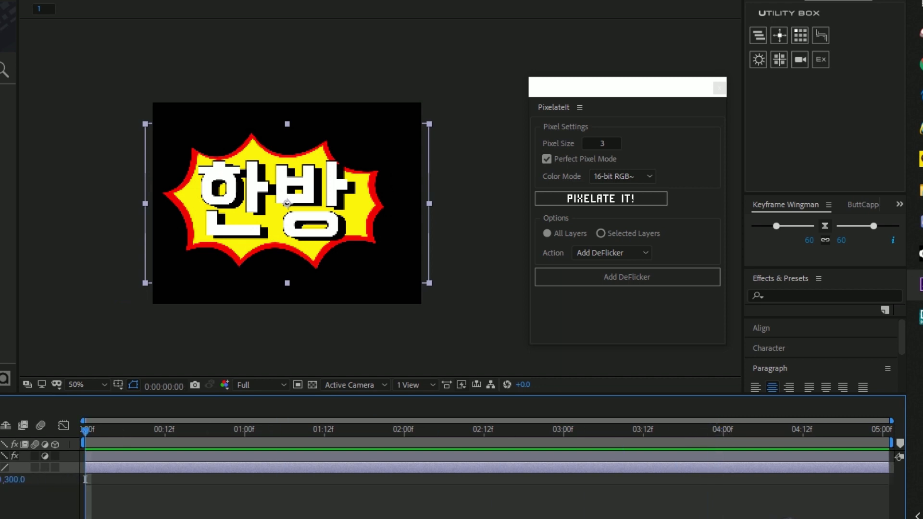
{"action": "key", "text": "shift+Left"}
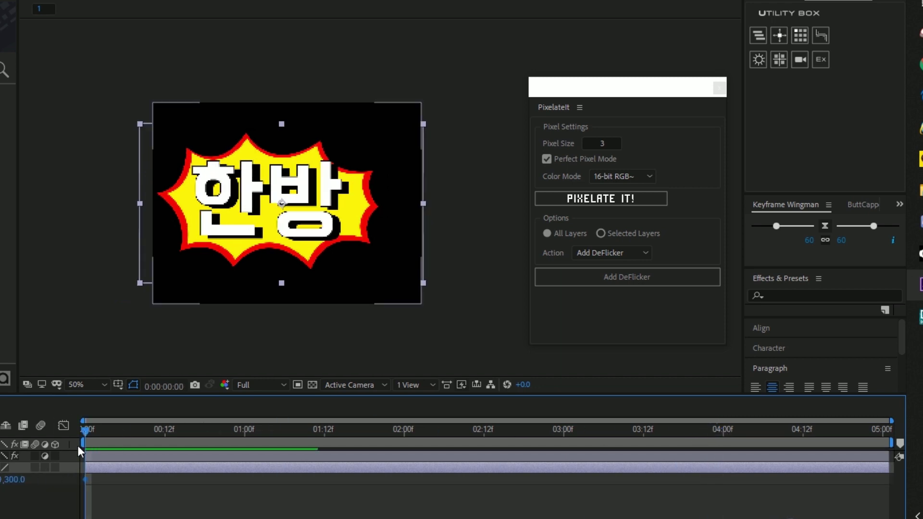
{"action": "key", "text": "shift+Left"}
{"action": "left_click_drag", "start_coordinate": [85, 429], "coordinate": [802, 429]}
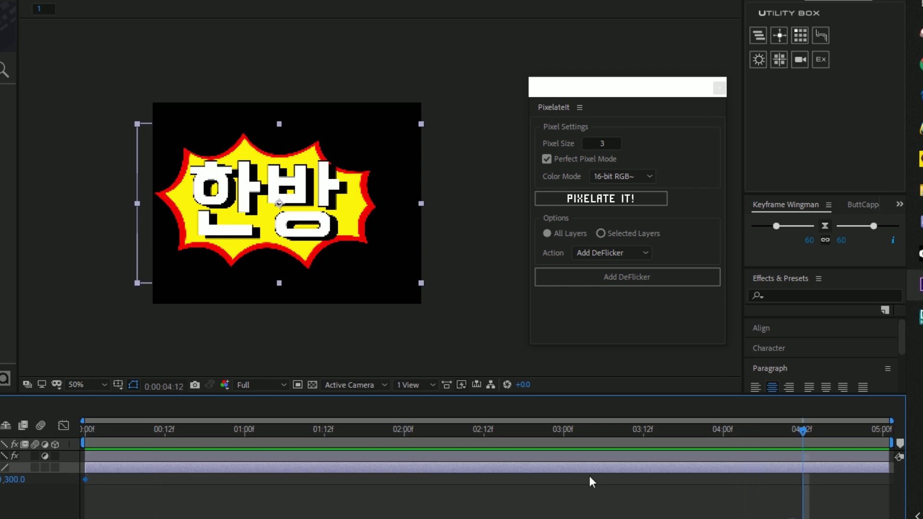
{"action": "left_click_drag", "start_coordinate": [3, 480], "coordinate": [67, 480]}
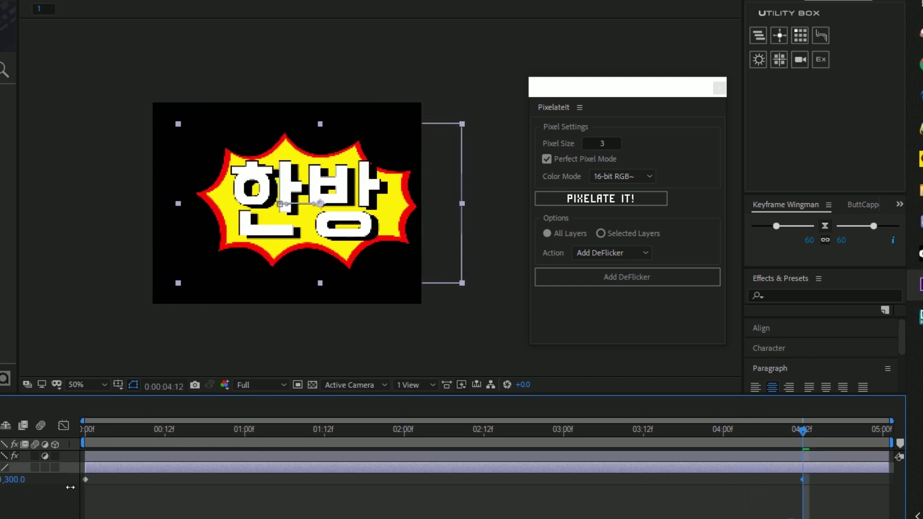
{"action": "key", "text": "F2"}
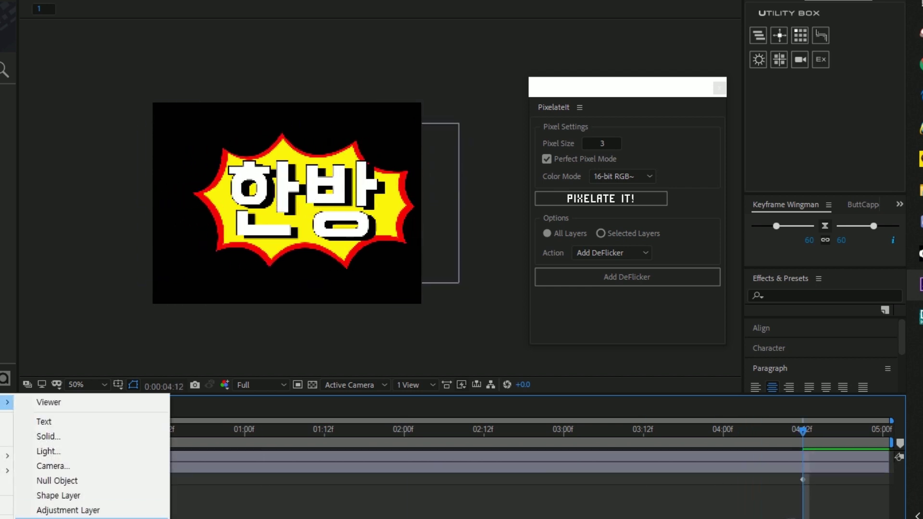
Step: Add a yellow solid, send it to the bottom of the stack, and return to frame 0
{"action": "left_click", "coordinate": [91, 437]}
{"action": "left_click", "coordinate": [274, 396]}
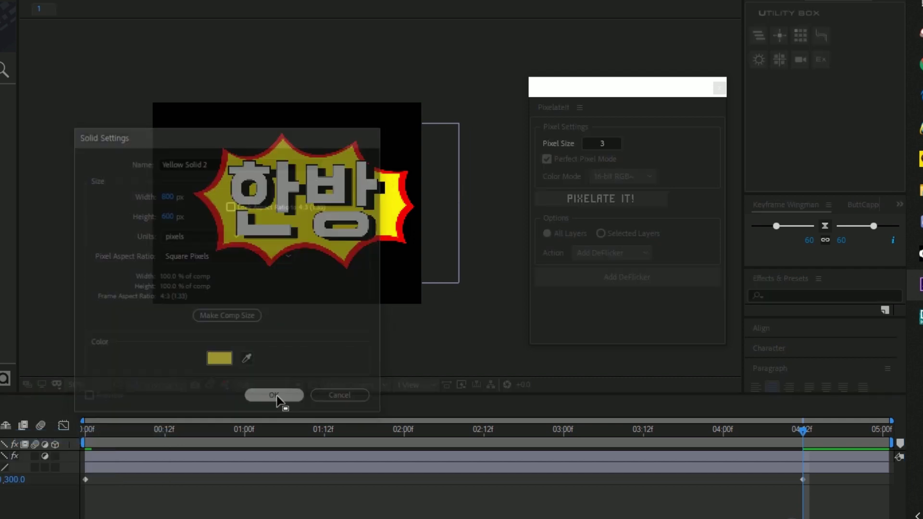
{"action": "key", "text": "ctrl+shift+bracketleft"}
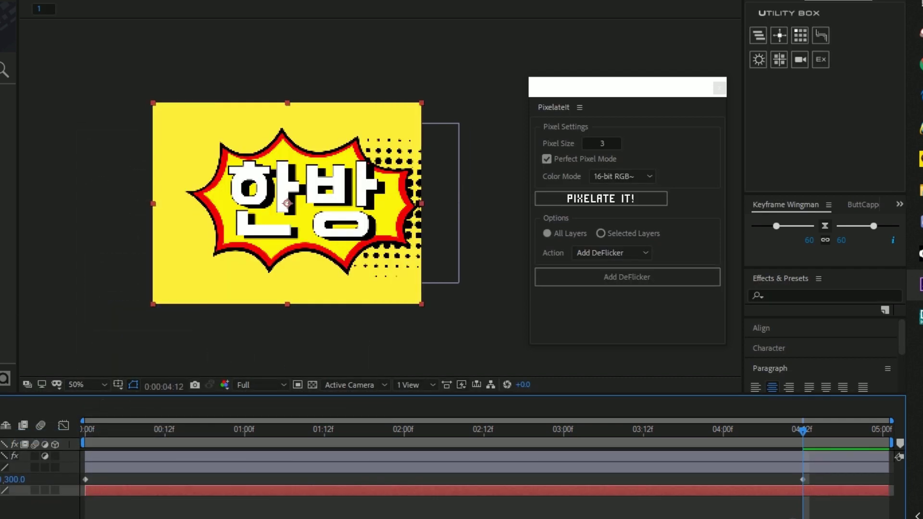
{"action": "key", "text": "Page_Up"}
{"action": "key", "text": "Home"}
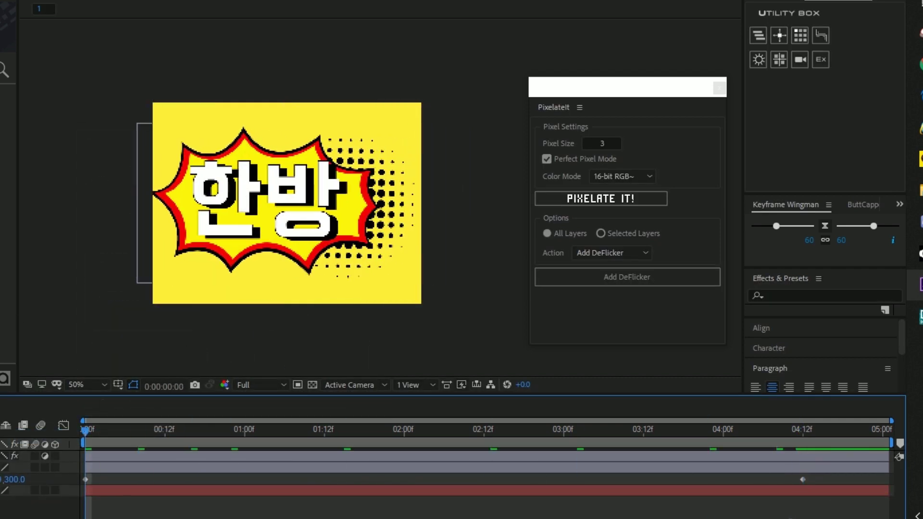
{"action": "left_click", "coordinate": [287, 204]}
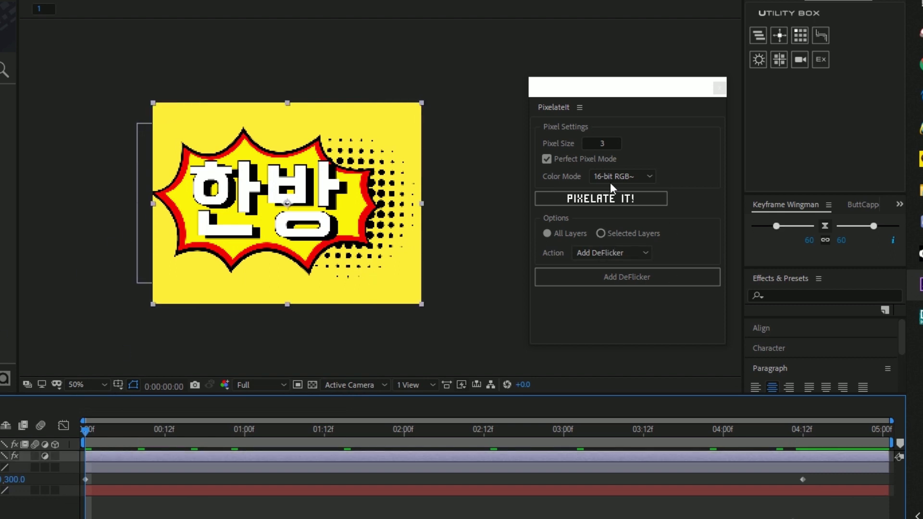
Step: Run Remove PixelateIt Effects in the PixelateIt panel to strip pixelation from the 한방 burst
{"action": "left_click", "coordinate": [617, 253]}
{"action": "left_click", "coordinate": [616, 307]}
{"action": "left_click", "coordinate": [626, 279]}
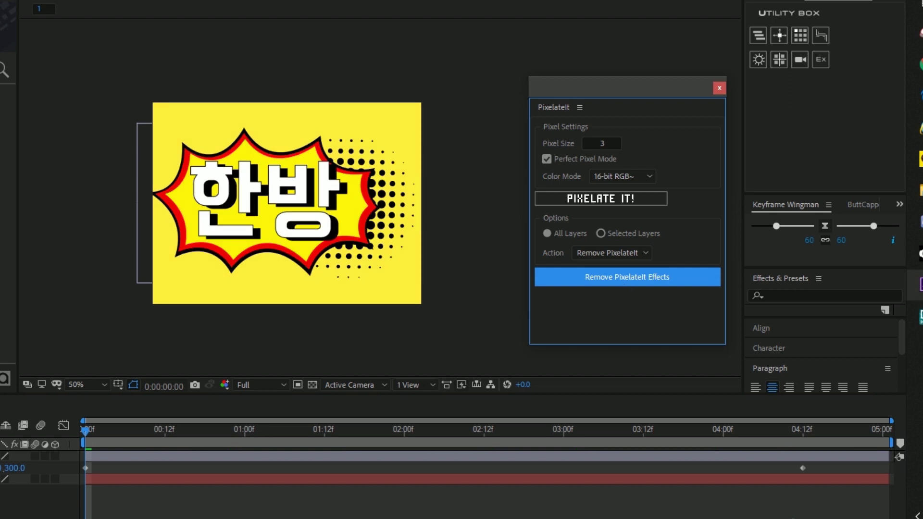
{"action": "scroll", "coordinate": [281, 152], "scroll_direction": "up", "scroll_amount": 4}
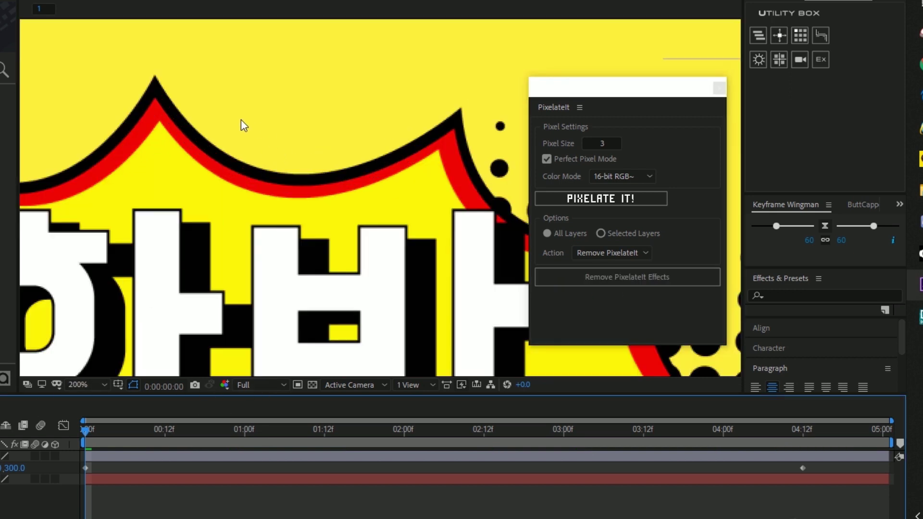
{"action": "scroll", "coordinate": [149, 83], "scroll_direction": "down", "scroll_amount": 2}
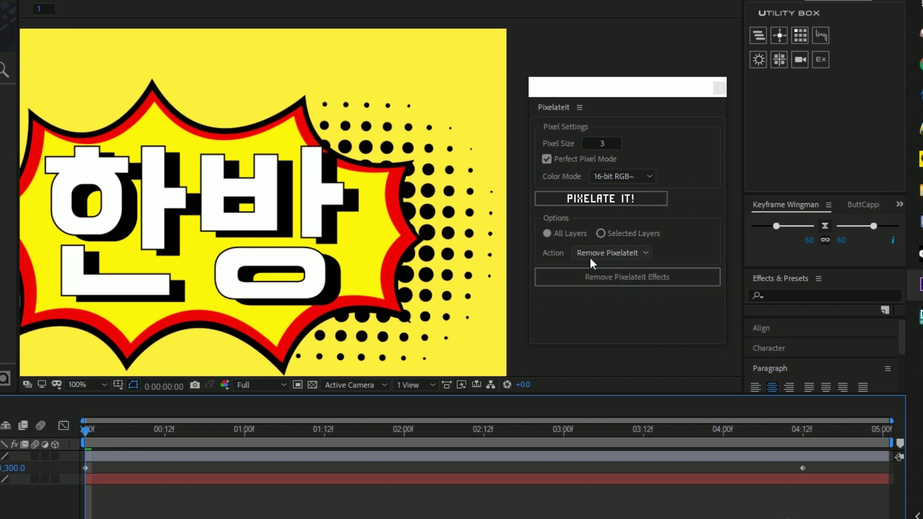
{"action": "left_click", "coordinate": [304, 234]}
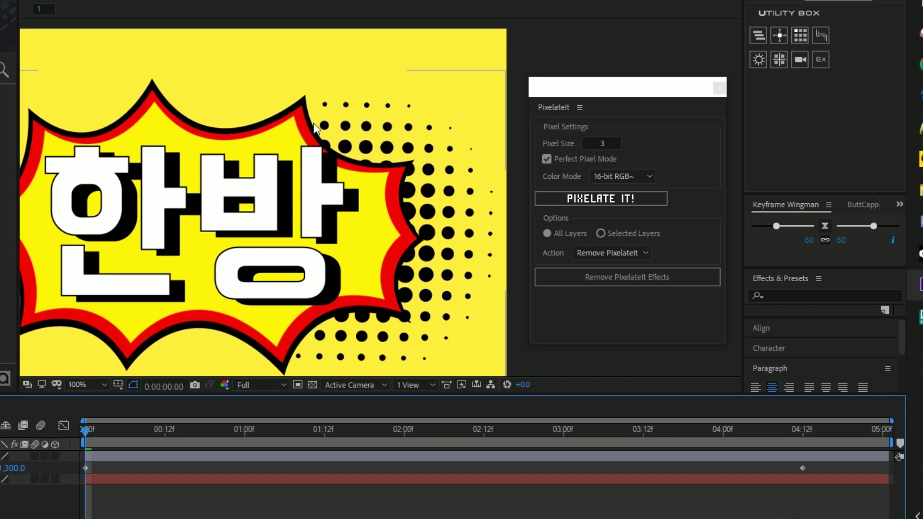
{"action": "left_click", "coordinate": [315, 127]}
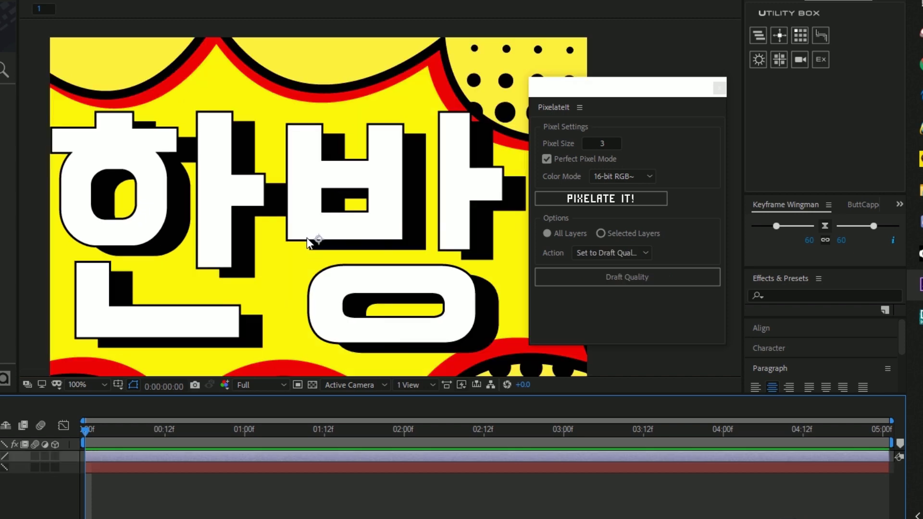
Step: Set the PixelateIt layers to Draft Quality
{"action": "left_click", "coordinate": [584, 254]}
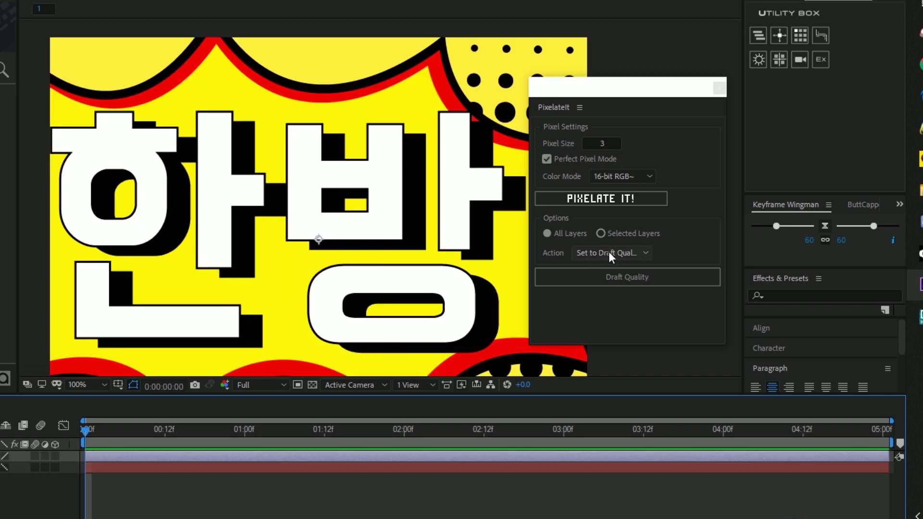
{"action": "left_click", "coordinate": [592, 274]}
{"action": "scroll", "coordinate": [318, 81], "scroll_direction": "up", "scroll_amount": 1}
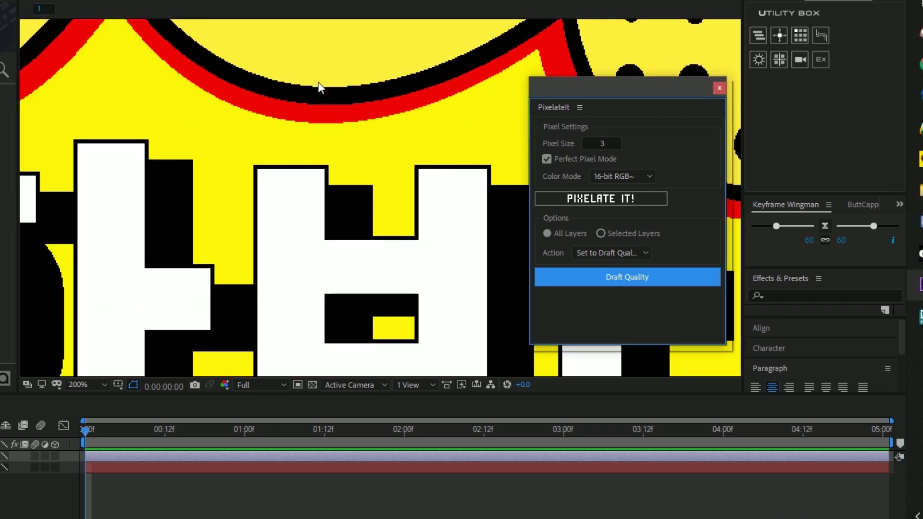
{"action": "scroll", "coordinate": [290, 130], "scroll_direction": "down", "scroll_amount": 1}
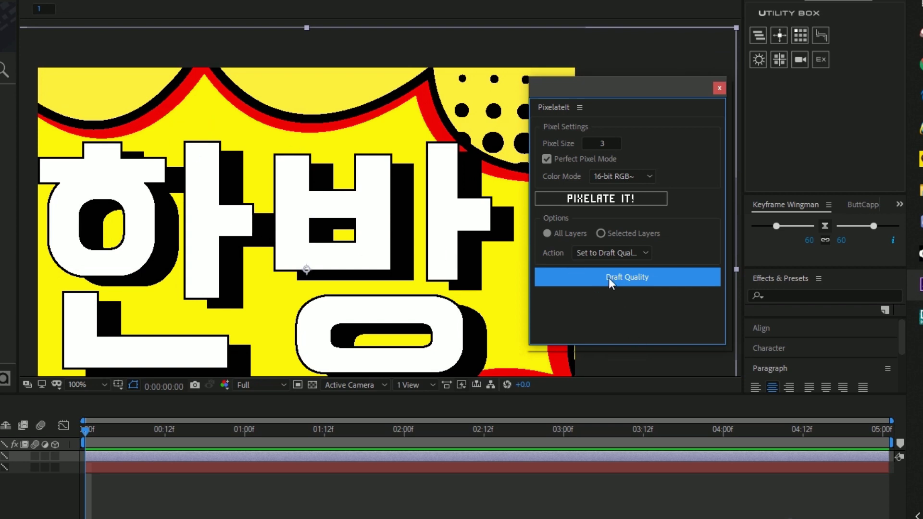
Step: Pixelate the whole 한방 artwork again with PIXELATE IT! at Pixel Size 3
{"action": "left_click", "coordinate": [592, 197]}
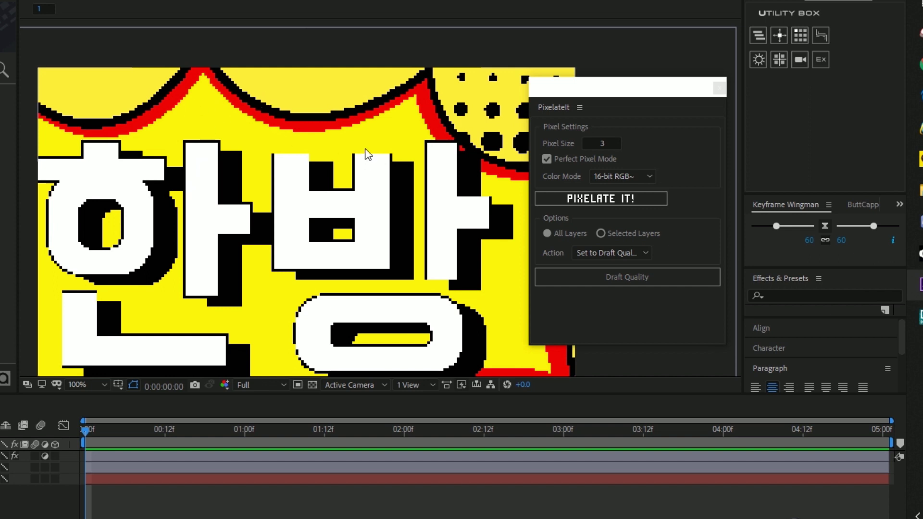
{"action": "scroll", "coordinate": [369, 166], "scroll_direction": "down", "scroll_amount": 1}
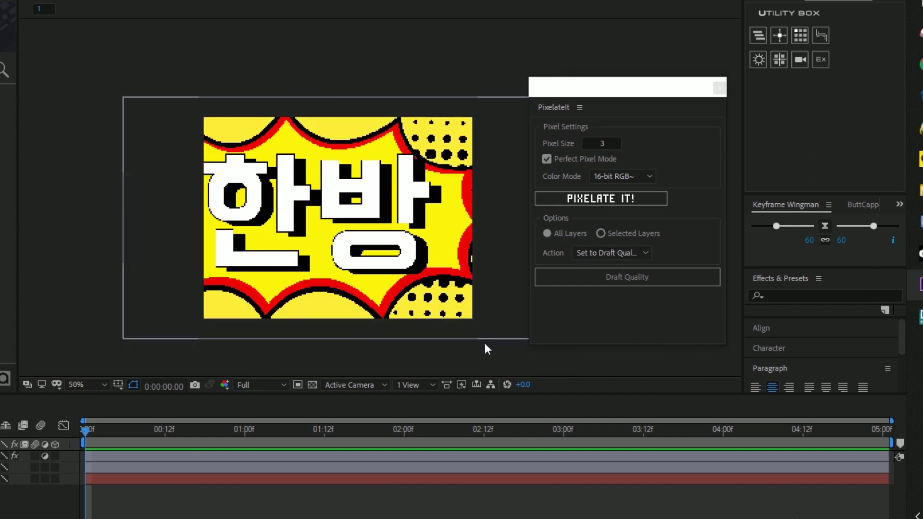
{"action": "left_click", "coordinate": [77, 459]}
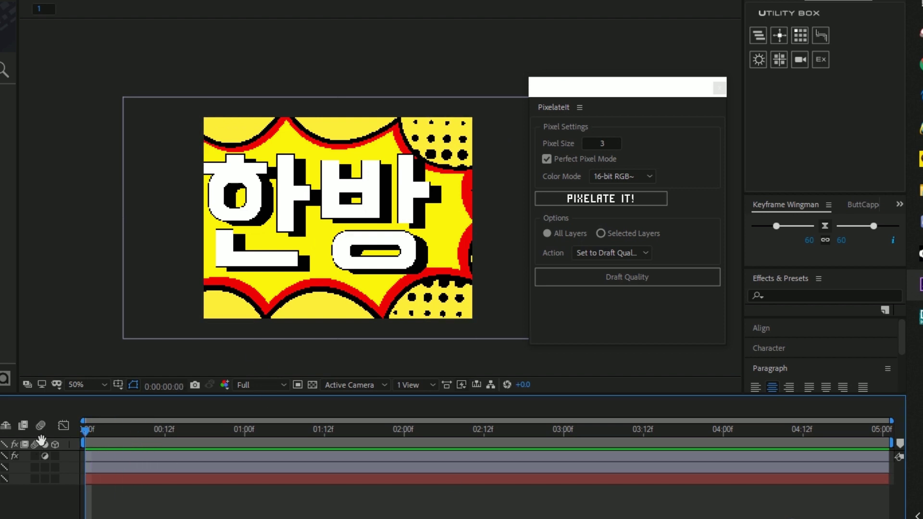
{"action": "left_click", "coordinate": [225, 427]}
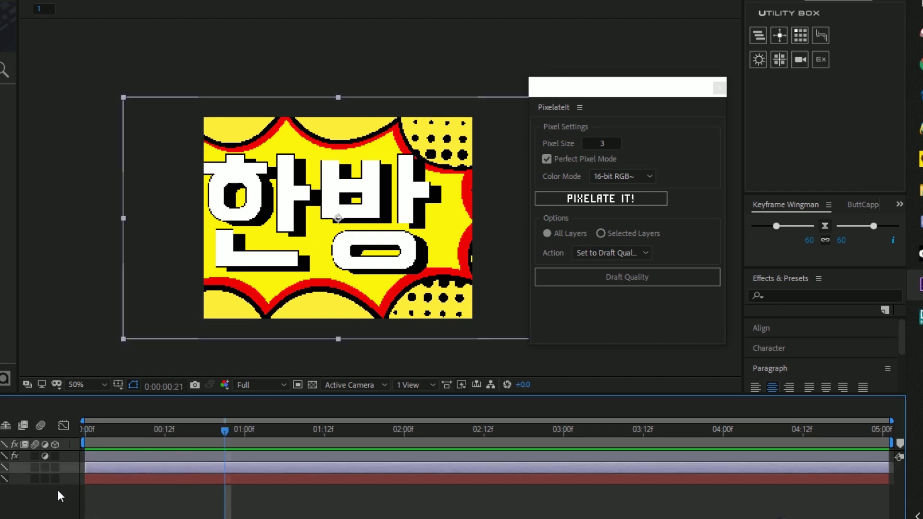
Step: Shrink the artwork to about 29%, keyframe it sliding right to 4:02, and shift the keyframes earlier
{"action": "key", "text": "s"}
{"action": "mouse_move", "coordinate": [19, 480]}
{"action": "left_mouse_down"}
{"action": "mouse_move", "coordinate": [5, 479]}
{"action": "mouse_move", "coordinate": [19, 479]}
{"action": "left_mouse_up"}
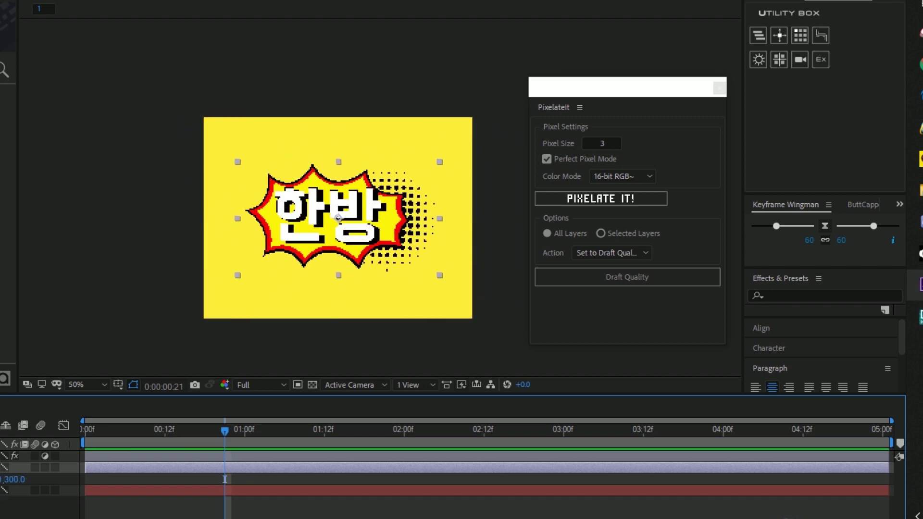
{"action": "left_click", "coordinate": [736, 429]}
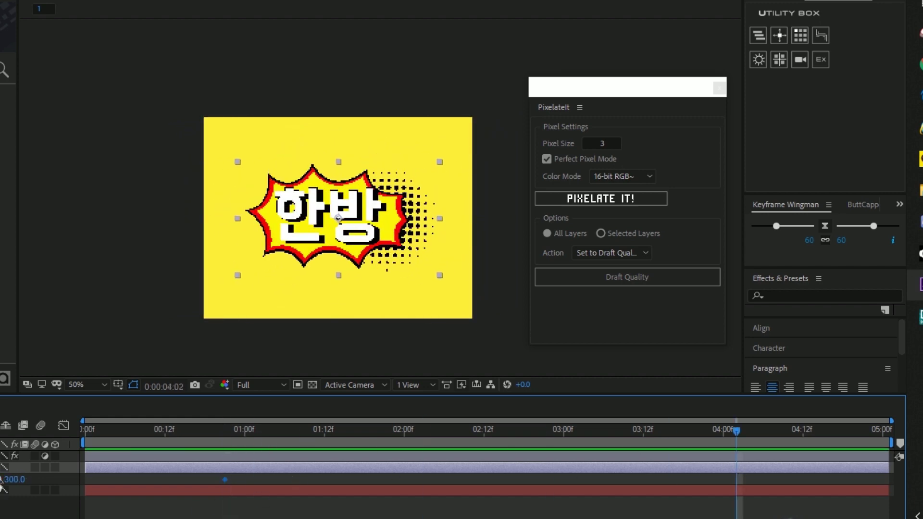
{"action": "left_click_drag", "start_coordinate": [3, 480], "coordinate": [350, 490]}
{"action": "key", "text": "Home"}
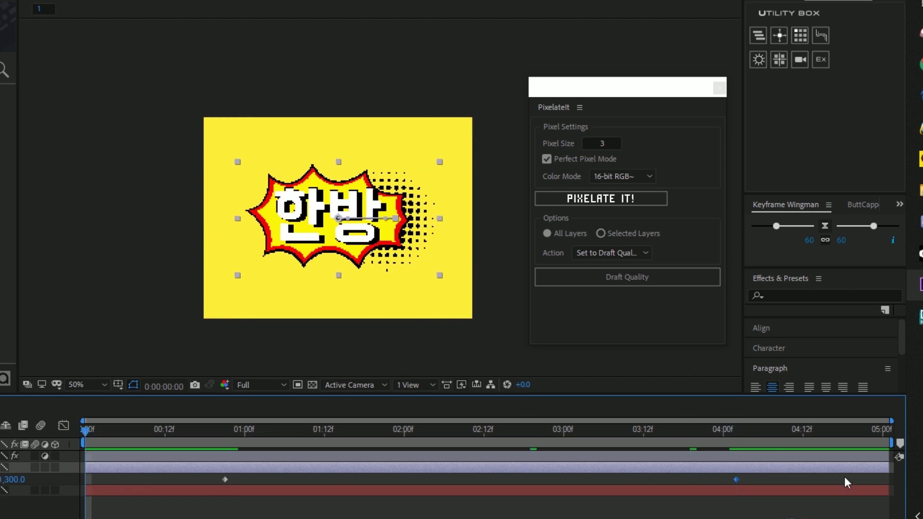
{"action": "left_click_drag", "start_coordinate": [811, 461], "coordinate": [84, 480]}
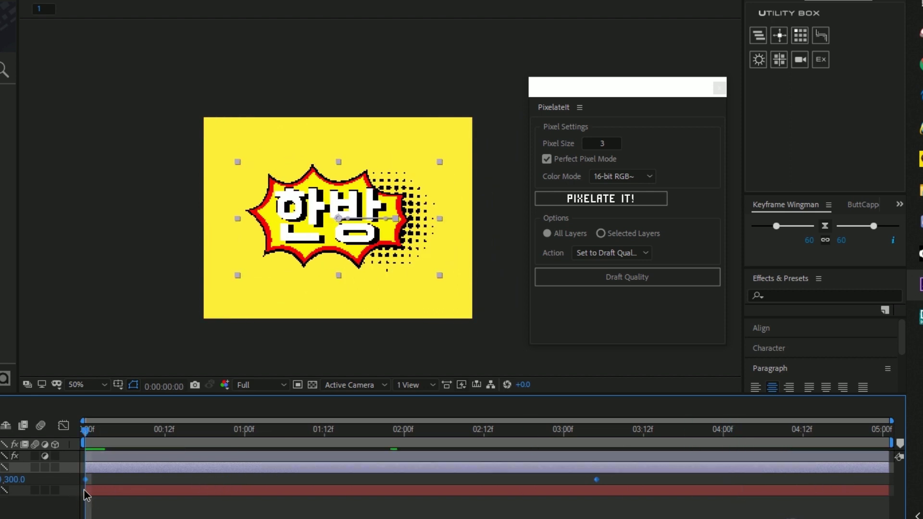
{"action": "left_click", "coordinate": [144, 429]}
{"action": "key", "text": "space"}
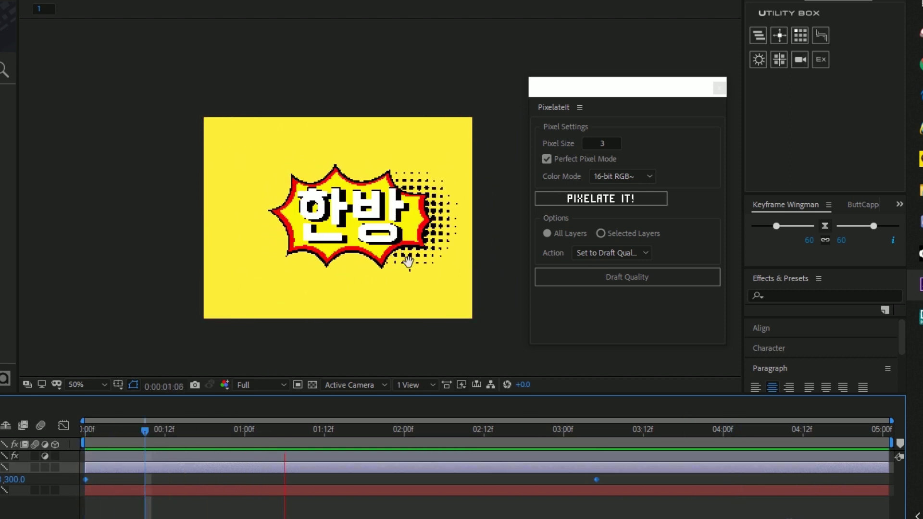
{"action": "scroll", "coordinate": [389, 277], "scroll_direction": "up", "scroll_amount": 4}
{"action": "key", "text": "space"}
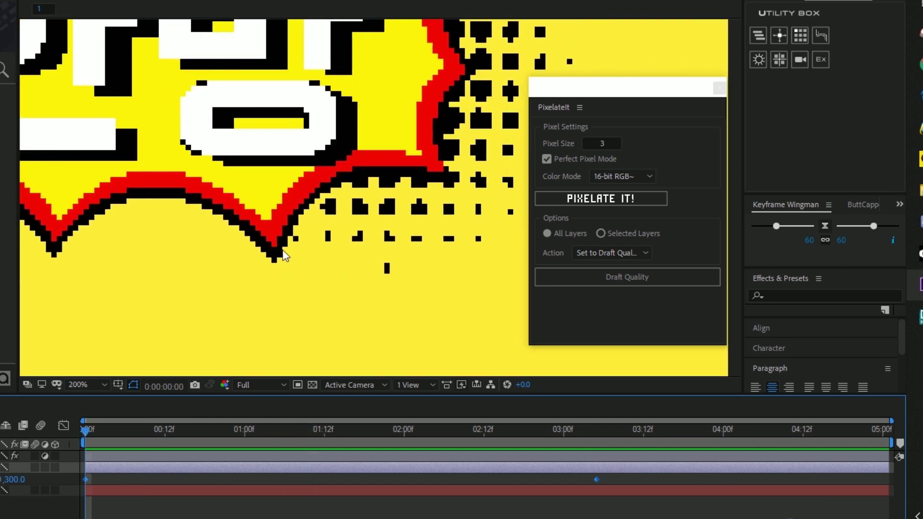
{"action": "key", "text": "space"}
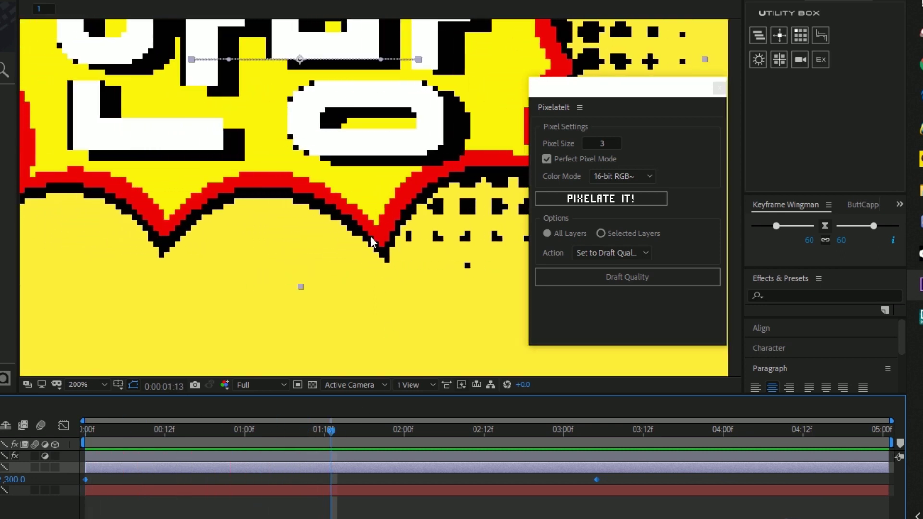
Step: Apply Draft Quality via the PixelateIt action and preview the sliding animation from the start
{"action": "left_click", "coordinate": [613, 250]}
{"action": "left_click", "coordinate": [607, 295]}
{"action": "left_click", "coordinate": [387, 517]}
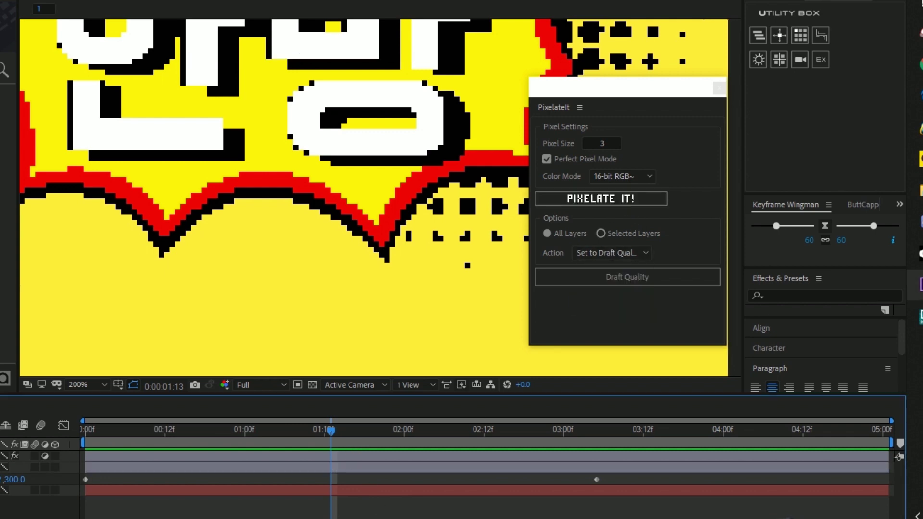
{"action": "scroll", "coordinate": [293, 219], "scroll_direction": "down", "scroll_amount": 2}
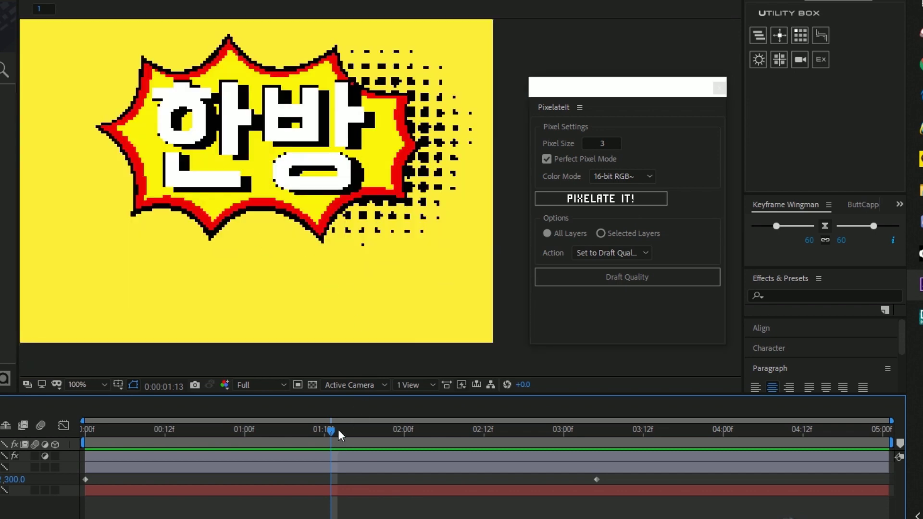
{"action": "key", "text": "Home"}
{"action": "key", "text": "space"}
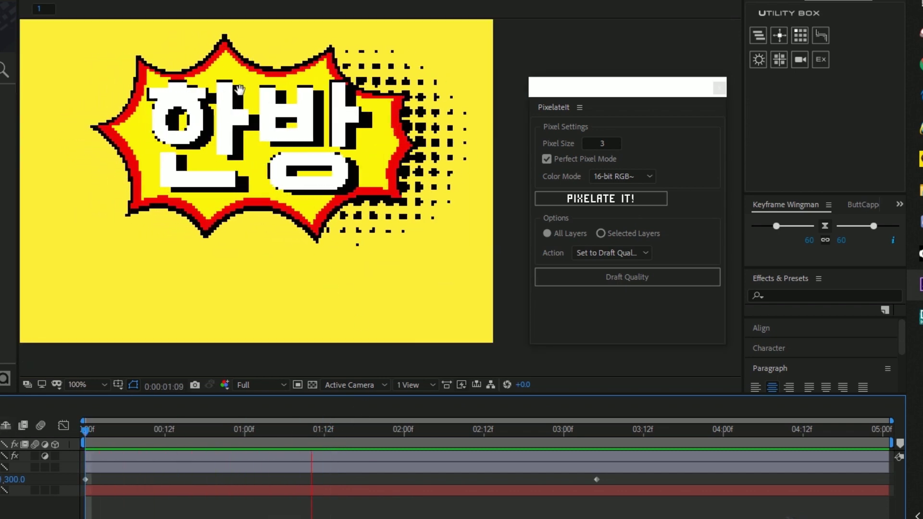
{"action": "key", "text": "space"}
{"action": "key", "text": "space"}
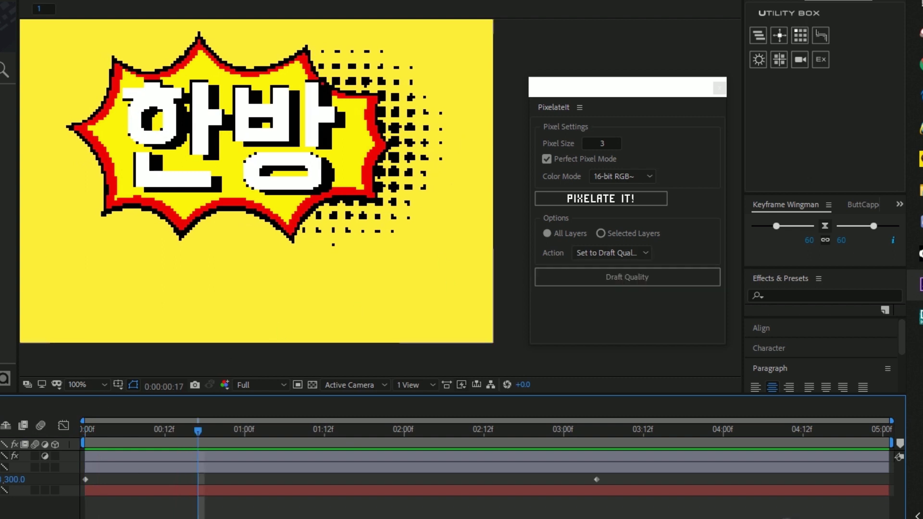
{"action": "left_click", "coordinate": [337, 289]}
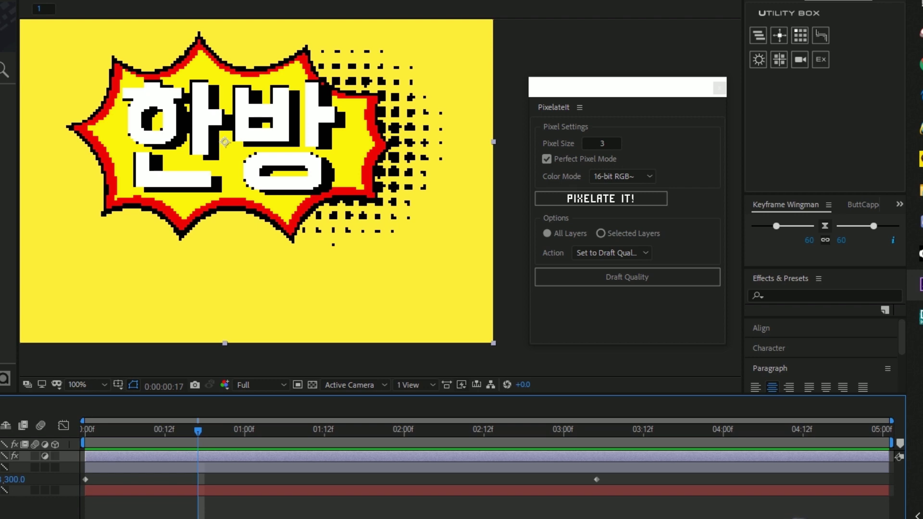
Step: Add DeFlicker to the layers from the PixelateIt panel and dismiss the completion alert
{"action": "left_click", "coordinate": [635, 254]}
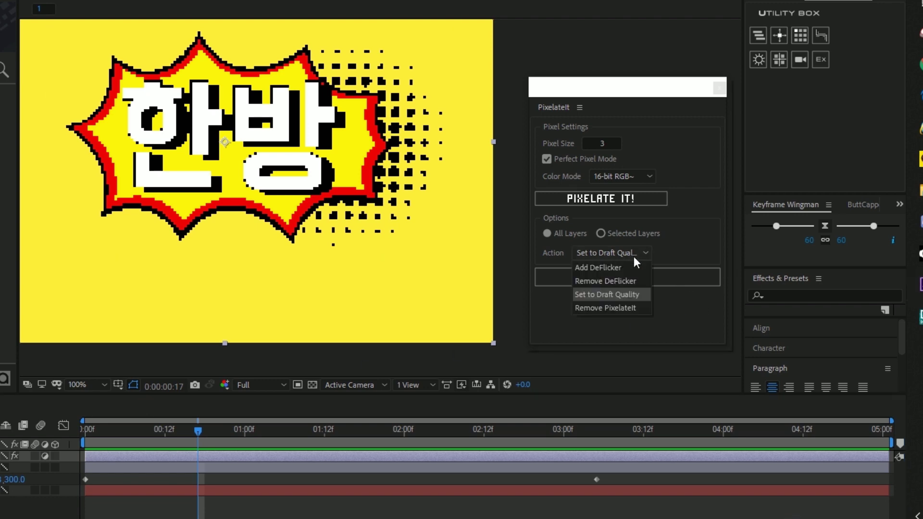
{"action": "left_click", "coordinate": [600, 269]}
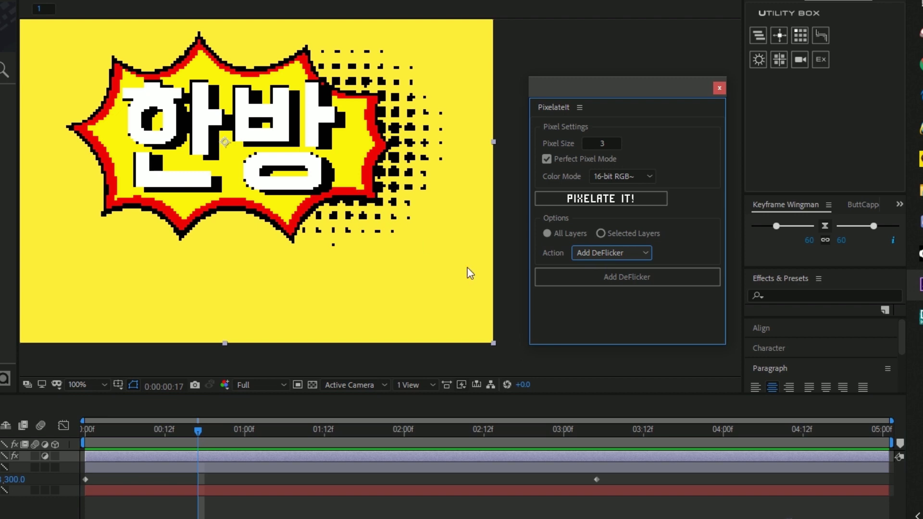
{"action": "left_click", "coordinate": [605, 282]}
{"action": "left_click", "coordinate": [621, 277]}
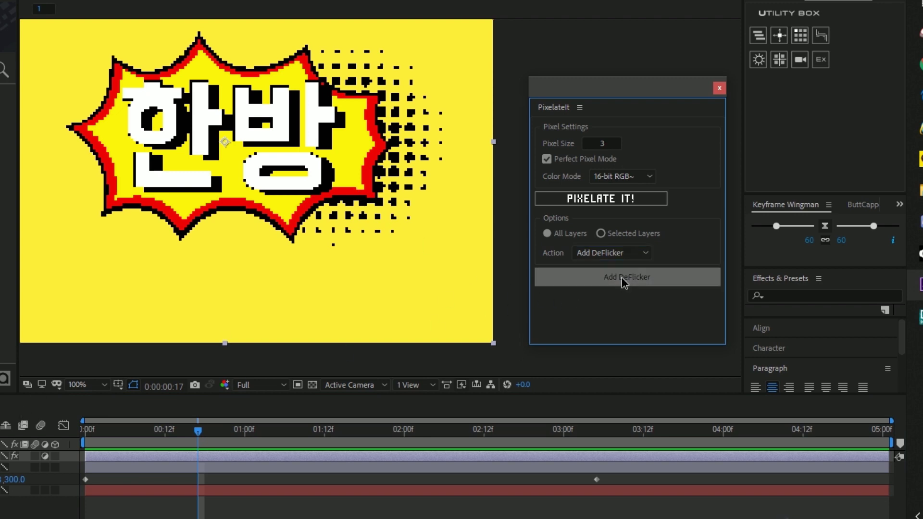
{"action": "left_click", "coordinate": [292, 351]}
Step: Preview the animated 한방 burst at 50% view, ending at 0:00:00:13
{"action": "key", "text": "space"}
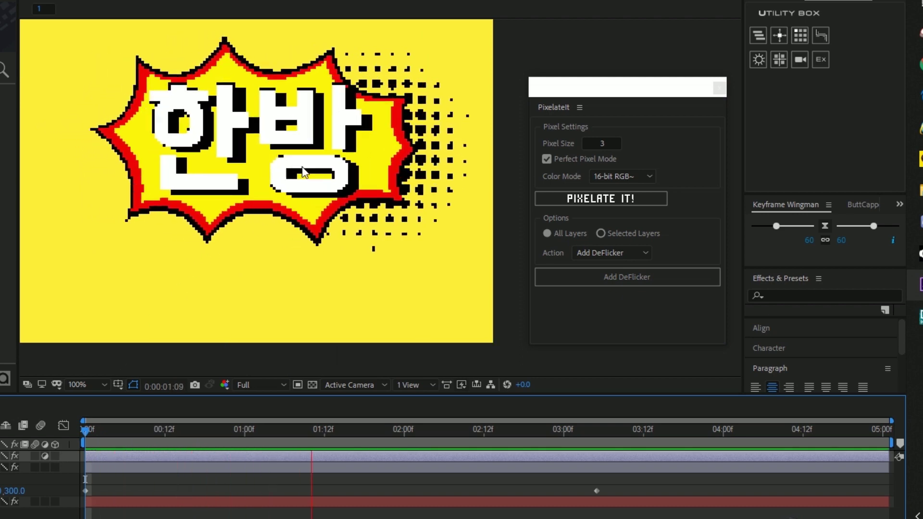
{"action": "key", "text": "space"}
{"action": "key", "text": "comma"}
{"action": "key", "text": "space"}
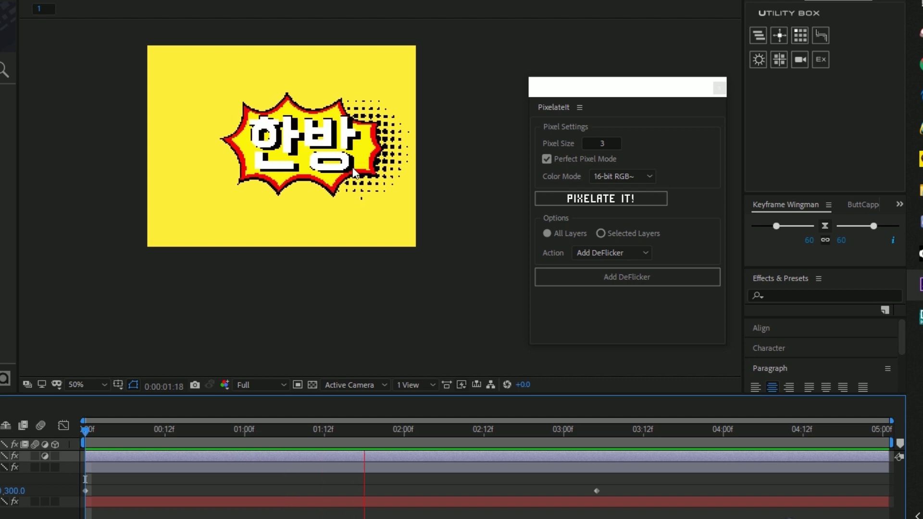
{"action": "left_click", "coordinate": [531, 456]}
{"action": "key", "text": "space"}
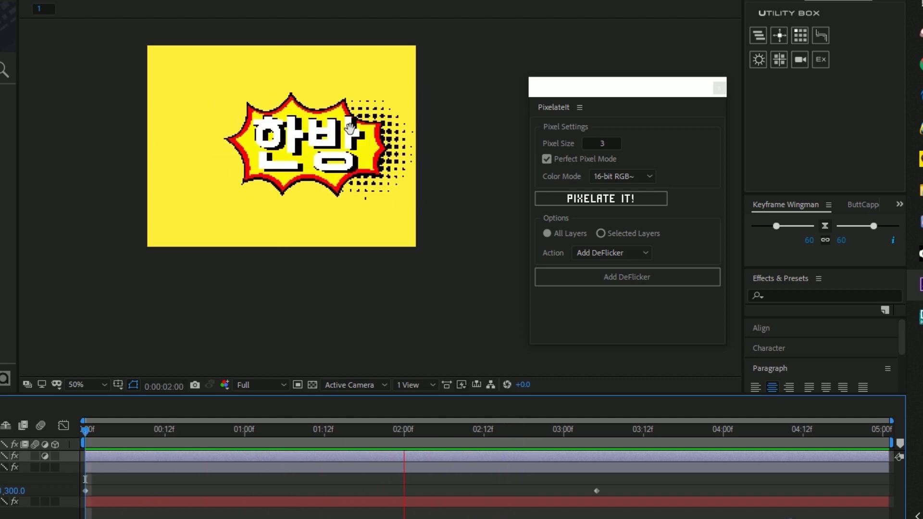
{"action": "key", "text": "space"}
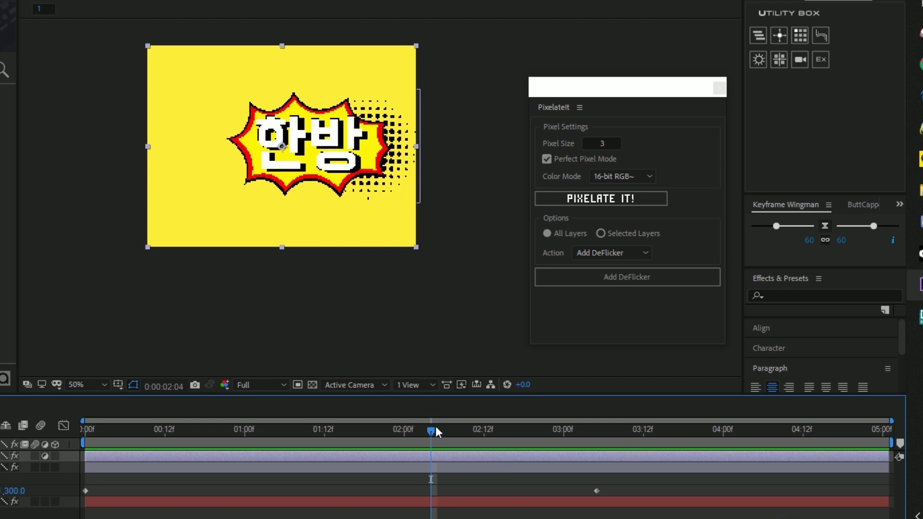
{"action": "left_click_drag", "start_coordinate": [431, 430], "coordinate": [84, 429]}
{"action": "key", "text": "space"}
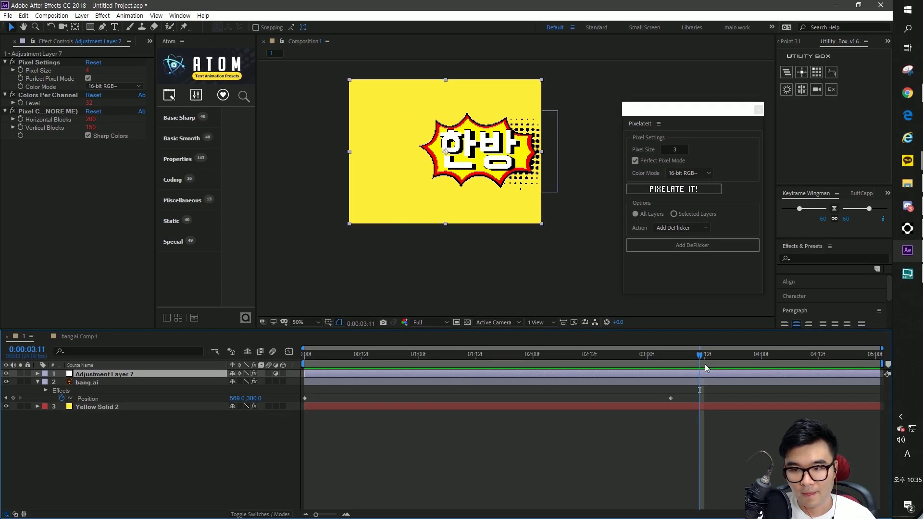
{"action": "left_click_drag", "start_coordinate": [701, 356], "coordinate": [366, 380]}
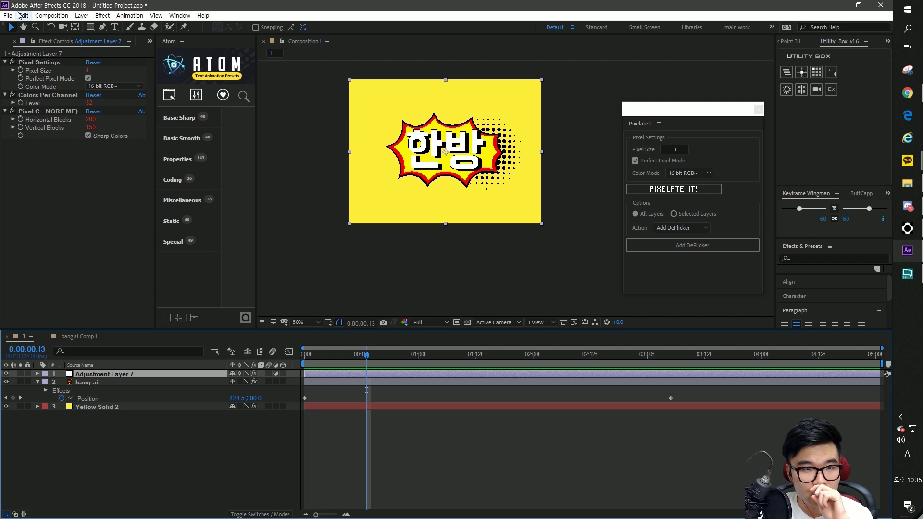
Step: Add composition 1 to the Render Queue through File > Export
{"action": "left_click", "coordinate": [10, 16]}
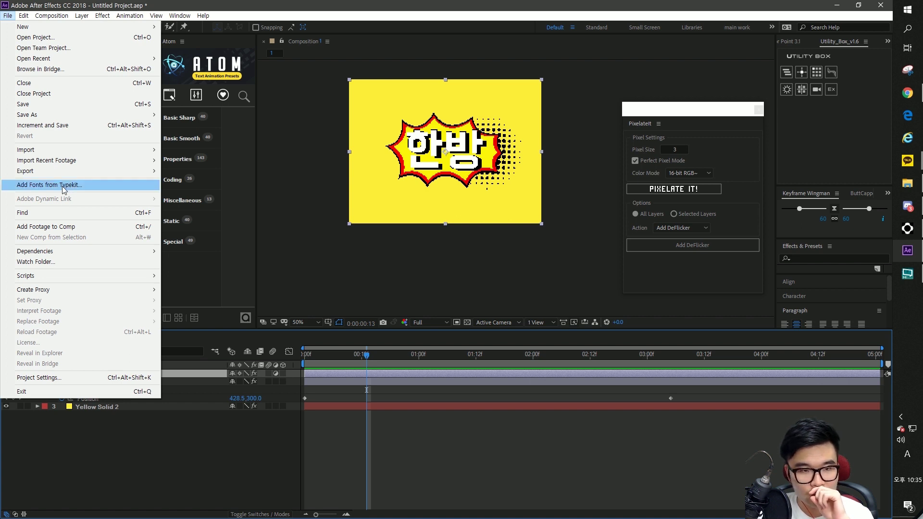
{"action": "mouse_move", "coordinate": [49, 176]}
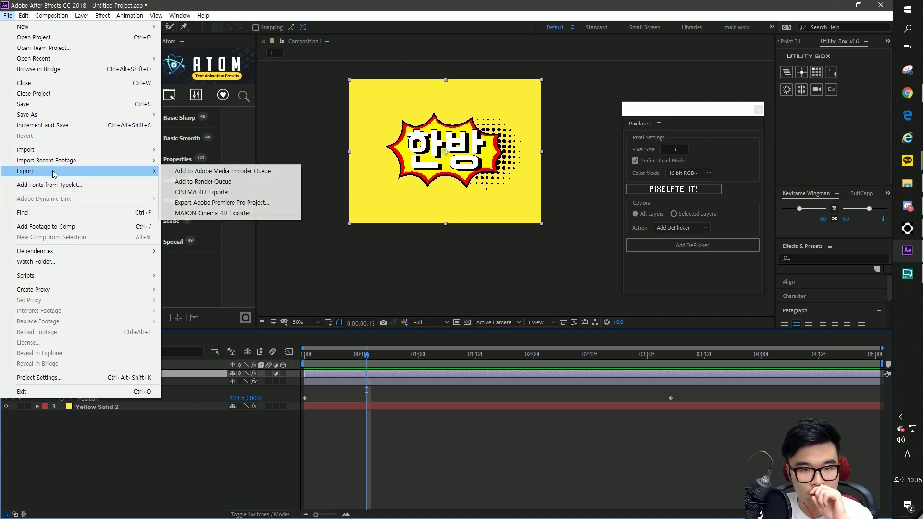
{"action": "left_click", "coordinate": [202, 182]}
Step: Delete the finished first render item from the Render Queue
{"action": "left_click", "coordinate": [98, 442]}
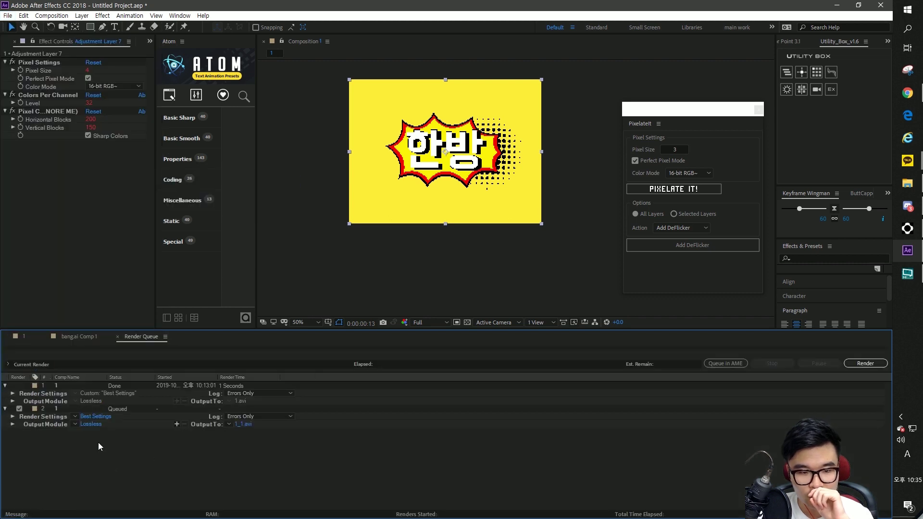
{"action": "left_click", "coordinate": [94, 386]}
{"action": "key", "text": "Delete"}
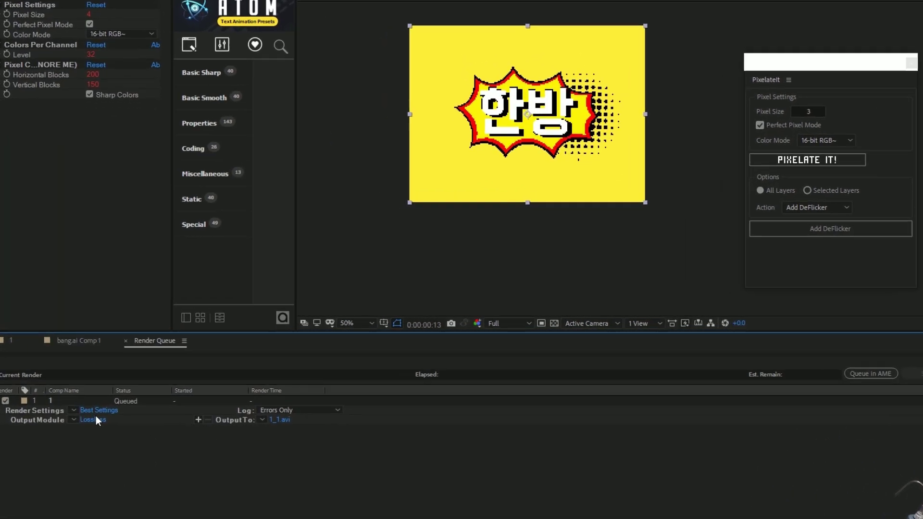
Step: Try Draft and Current Settings quality in Best Settings, then close the Render Settings dialog
{"action": "left_click", "coordinate": [96, 413]}
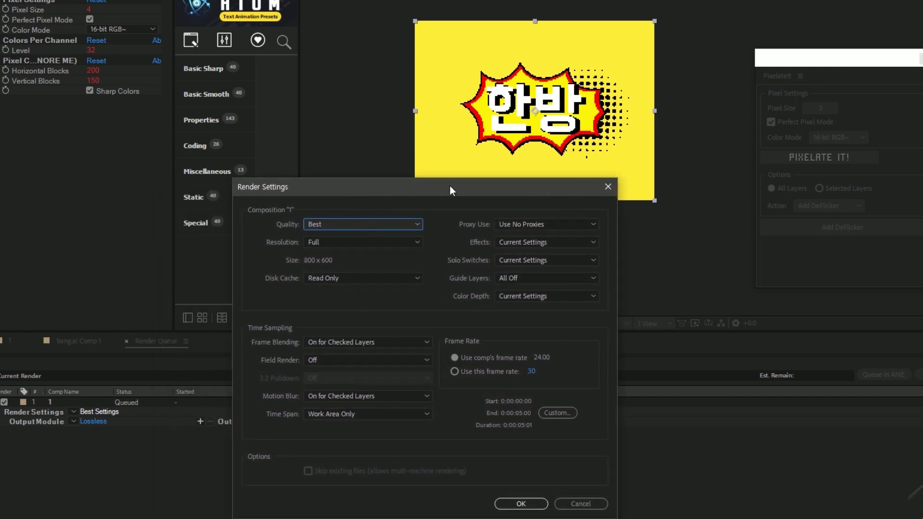
{"action": "left_click", "coordinate": [382, 223]}
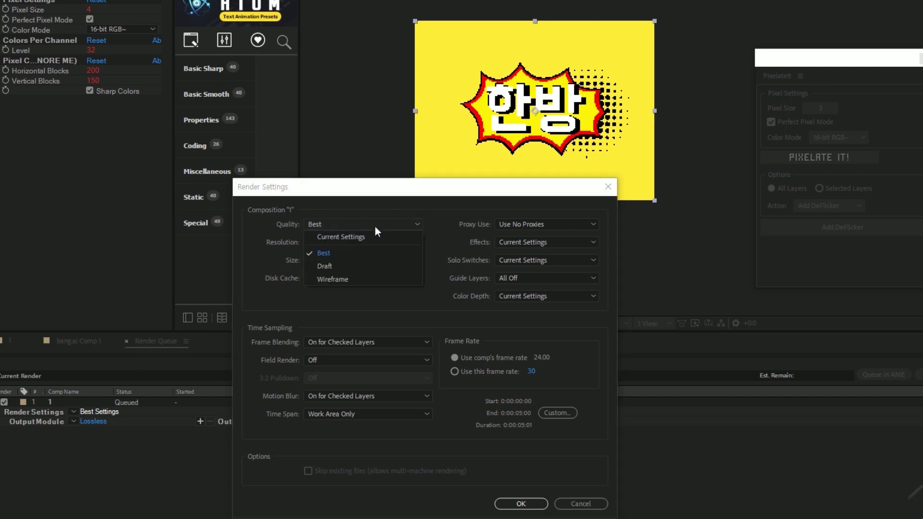
{"action": "left_click", "coordinate": [341, 266]}
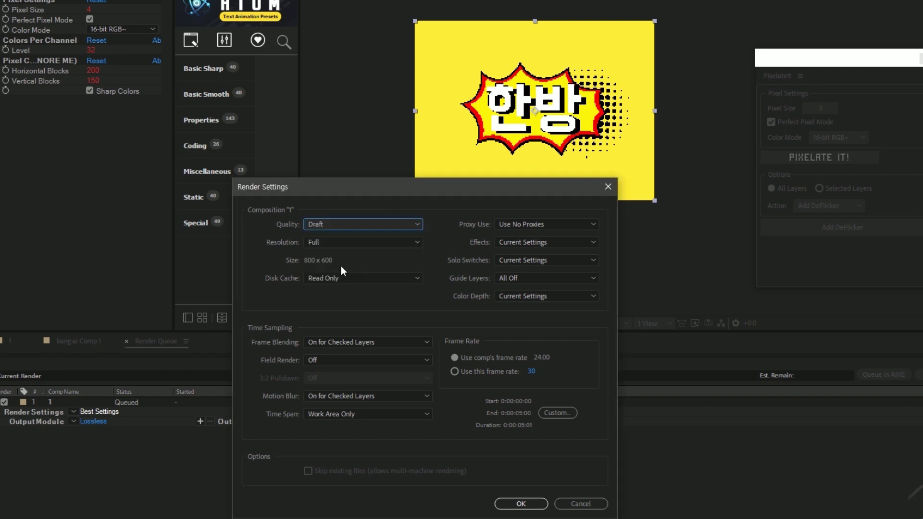
{"action": "left_click", "coordinate": [345, 224]}
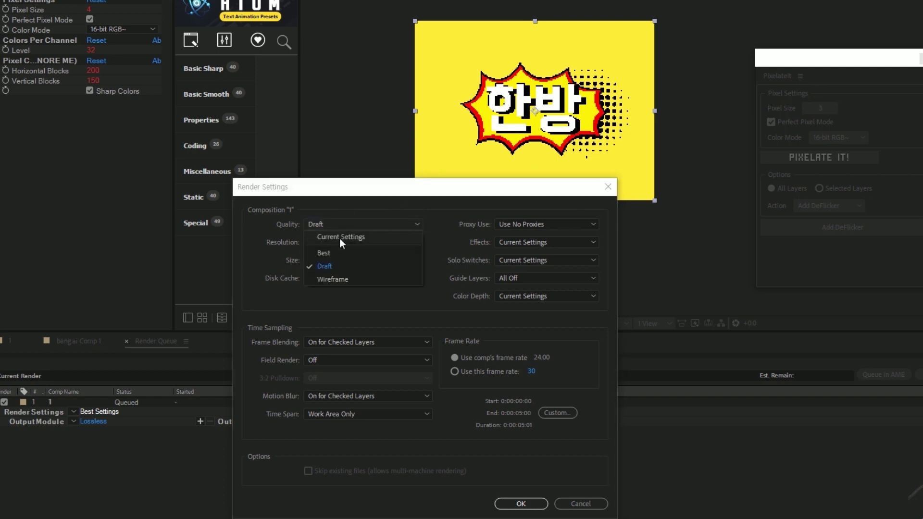
{"action": "left_click", "coordinate": [339, 237]}
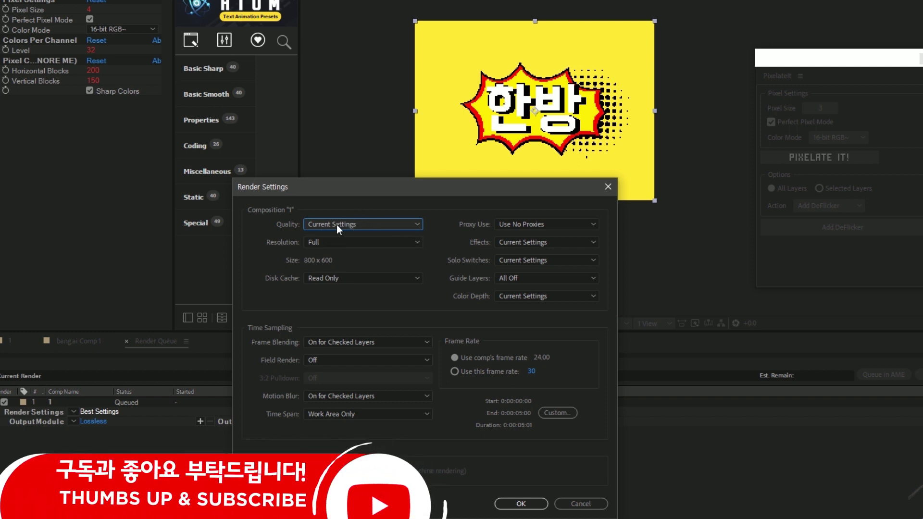
{"action": "left_click", "coordinate": [336, 224]}
{"action": "left_click", "coordinate": [336, 237]}
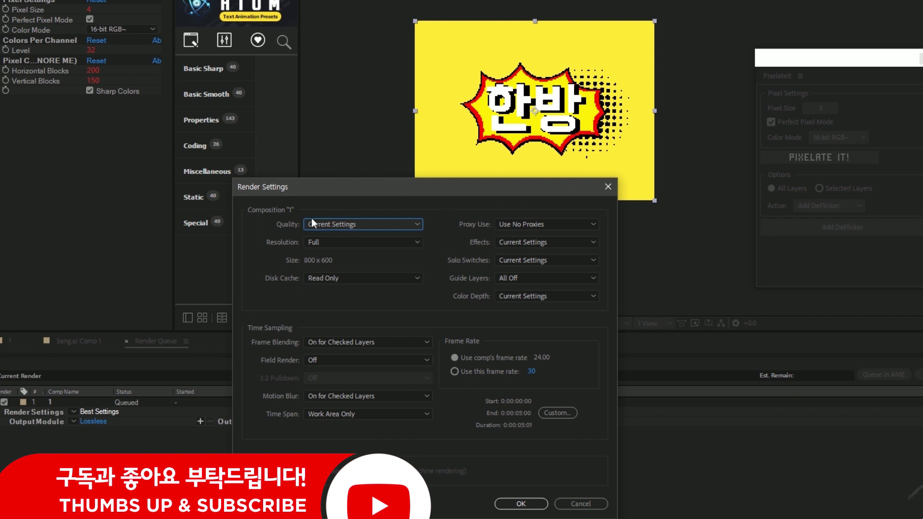
{"action": "left_click", "coordinate": [320, 229]}
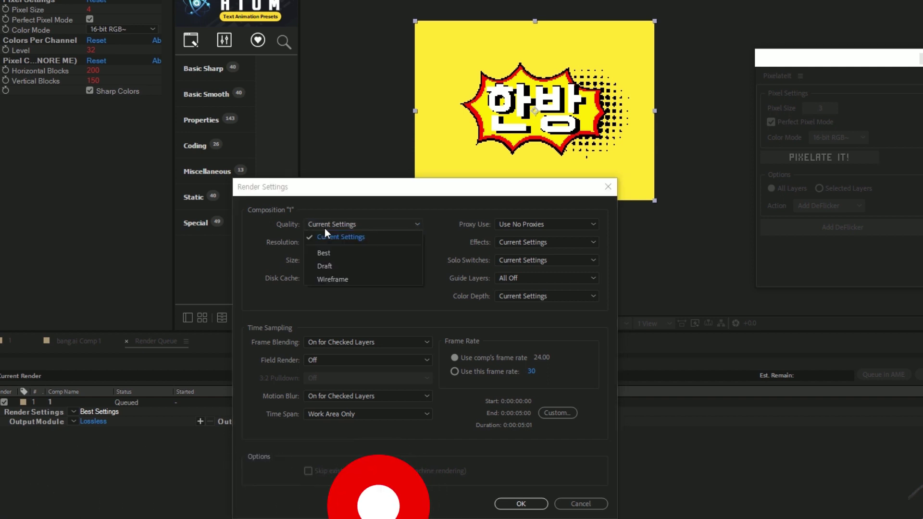
{"action": "left_click", "coordinate": [324, 266]}
{"action": "left_click", "coordinate": [342, 229]}
{"action": "left_click", "coordinate": [335, 237]}
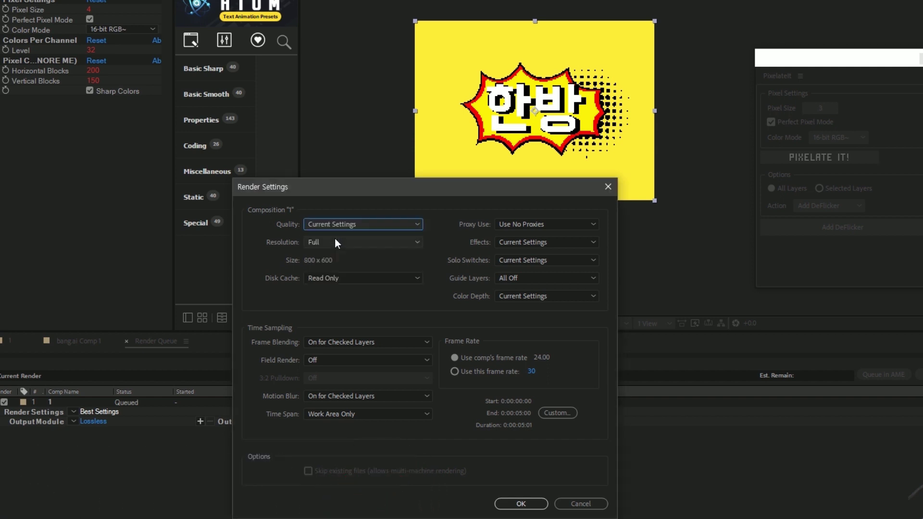
{"action": "left_click", "coordinate": [608, 187]}
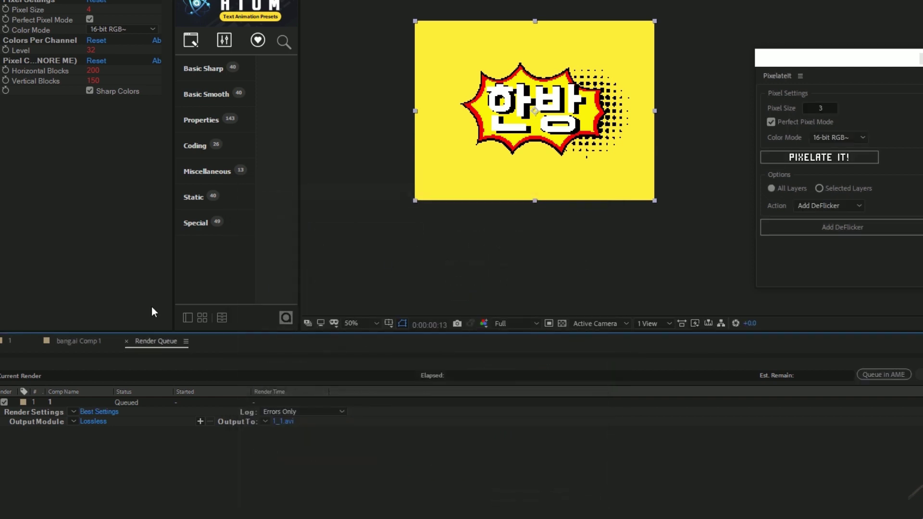
Step: Return to composition 1's timeline from the Render Queue
{"action": "left_click", "coordinate": [10, 342]}
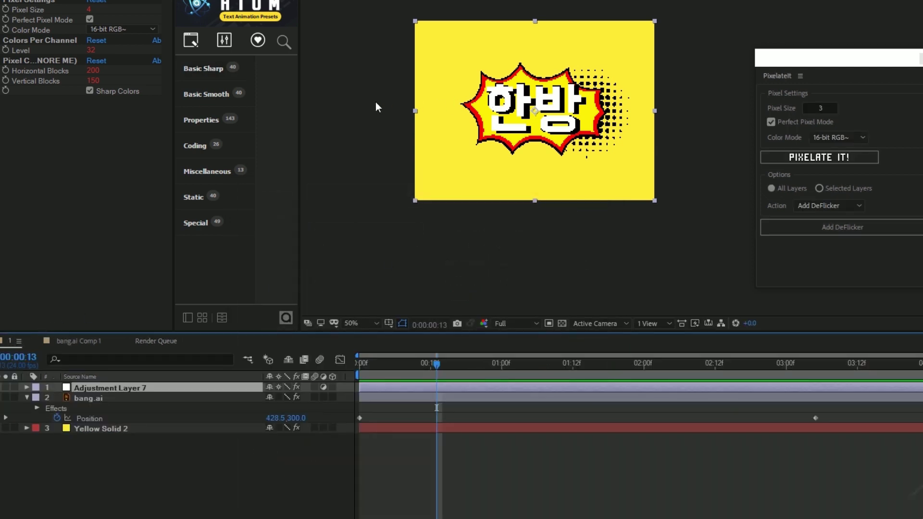